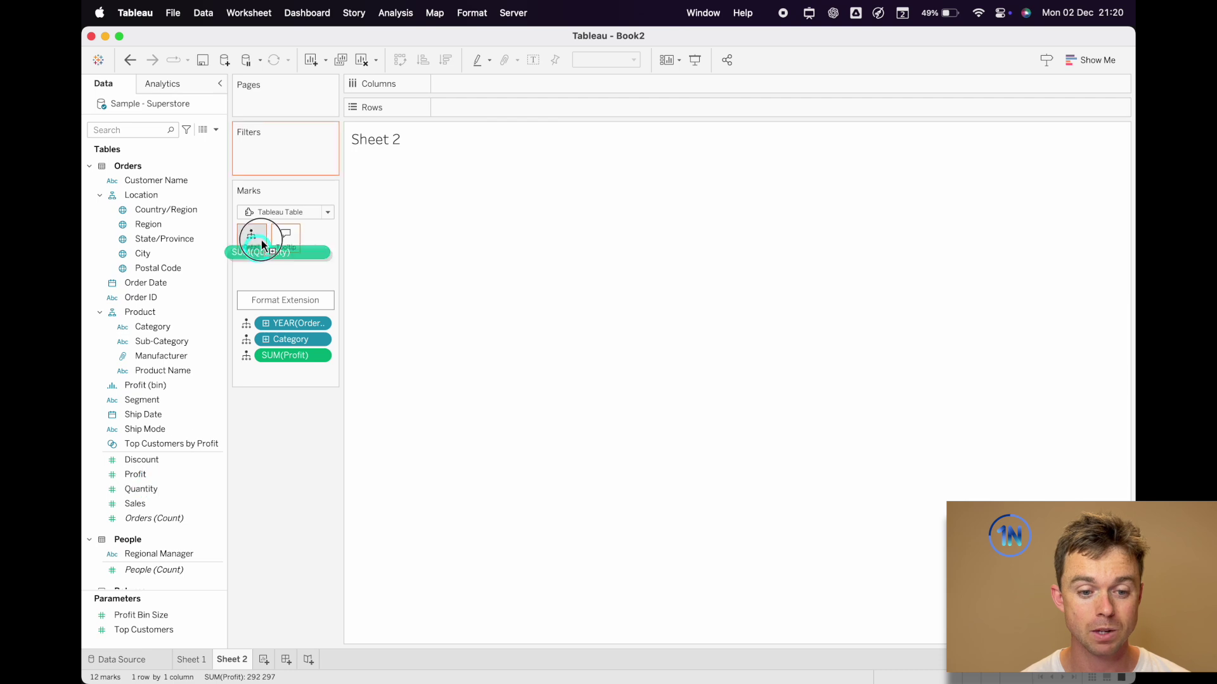
# Add Sales as a table column, widen SUM(Sales), and begin renaming the YEAR(Order Date) header
pyautogui.moveTo(145, 503); pyautogui.dragTo(249, 234)
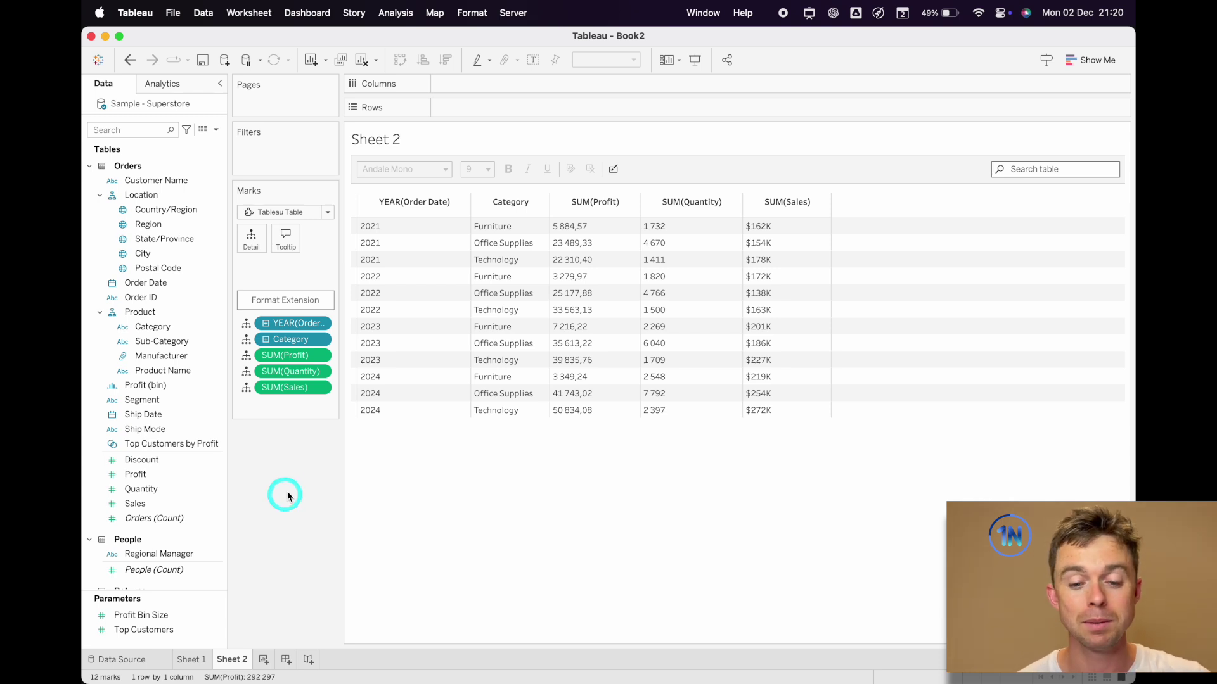
pyautogui.moveTo(830, 216); pyautogui.dragTo(869, 213)
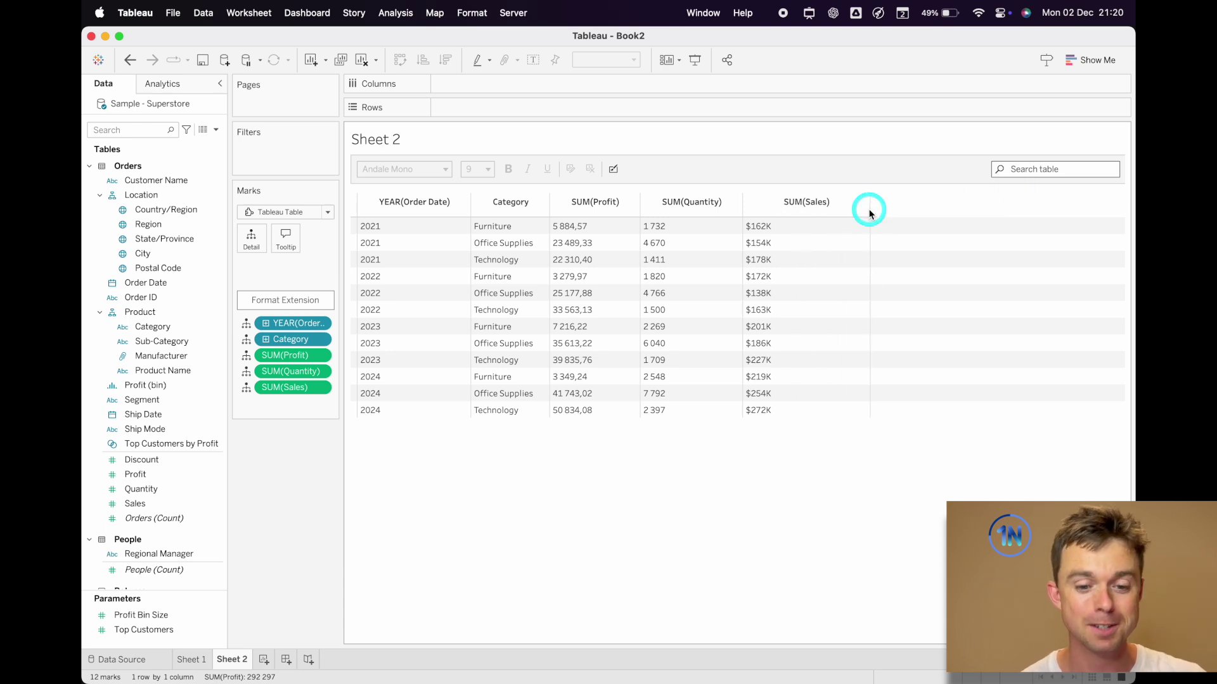
pyautogui.doubleClick(420, 206)
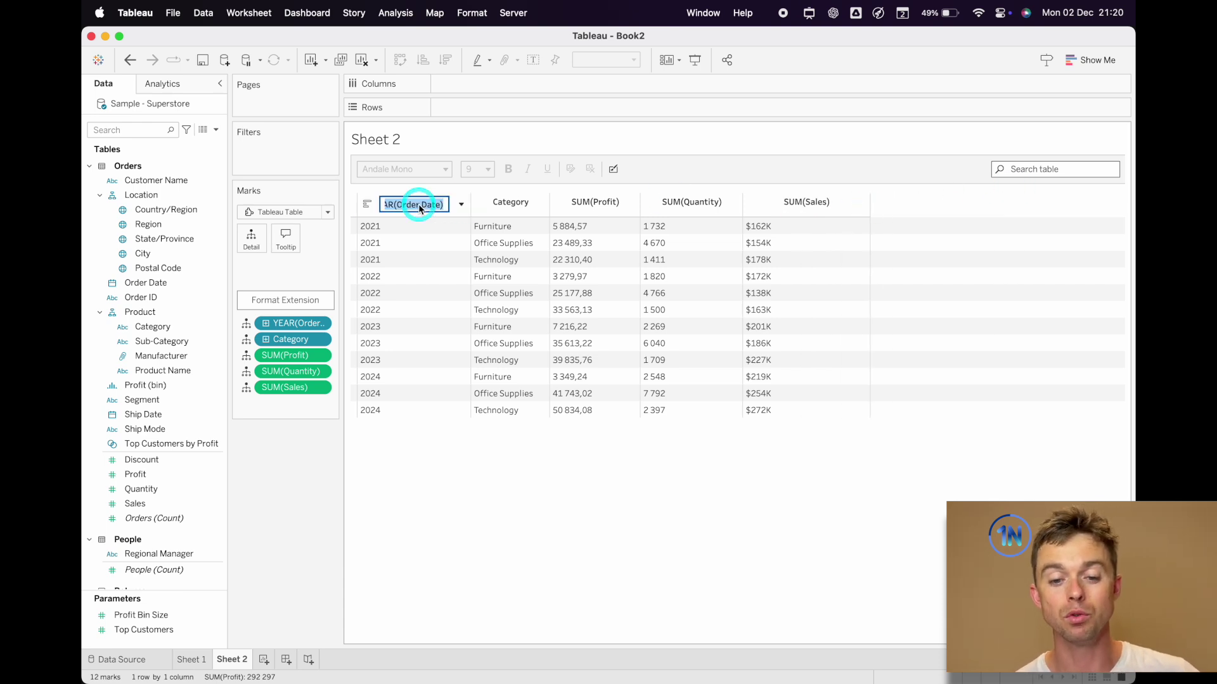
# Enter 'Year' as the new YEAR(Order Date) column header and confirm it
pyautogui.write('Year')
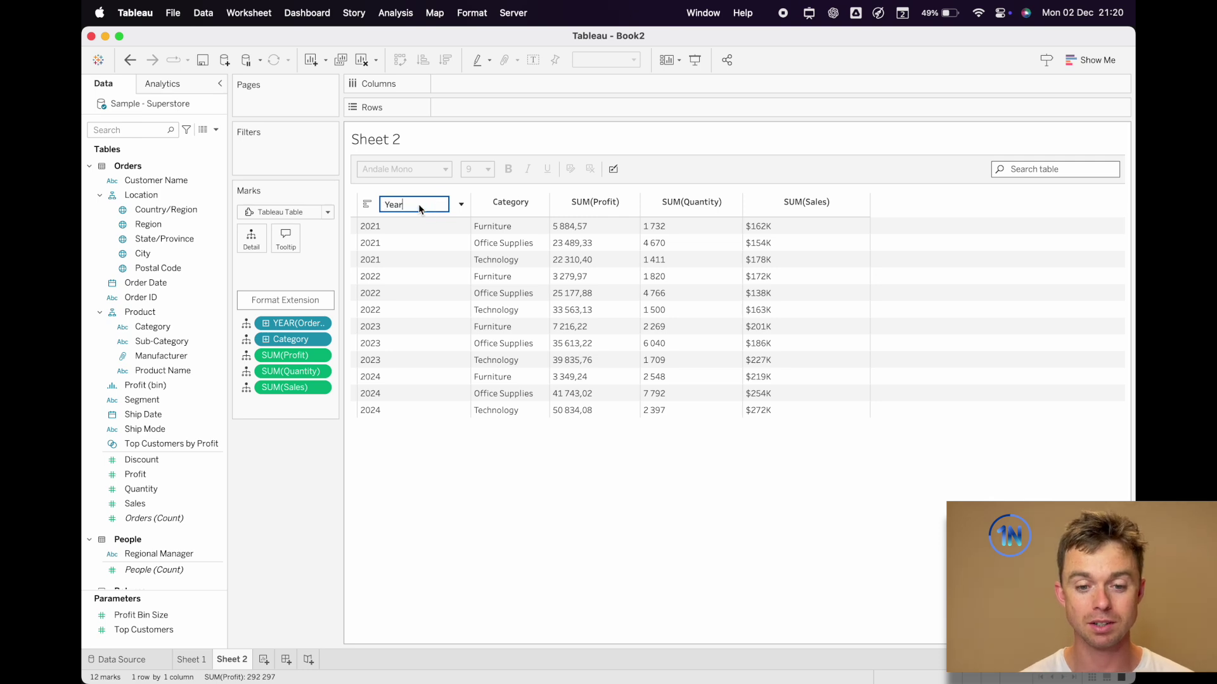
pyautogui.click(487, 465)
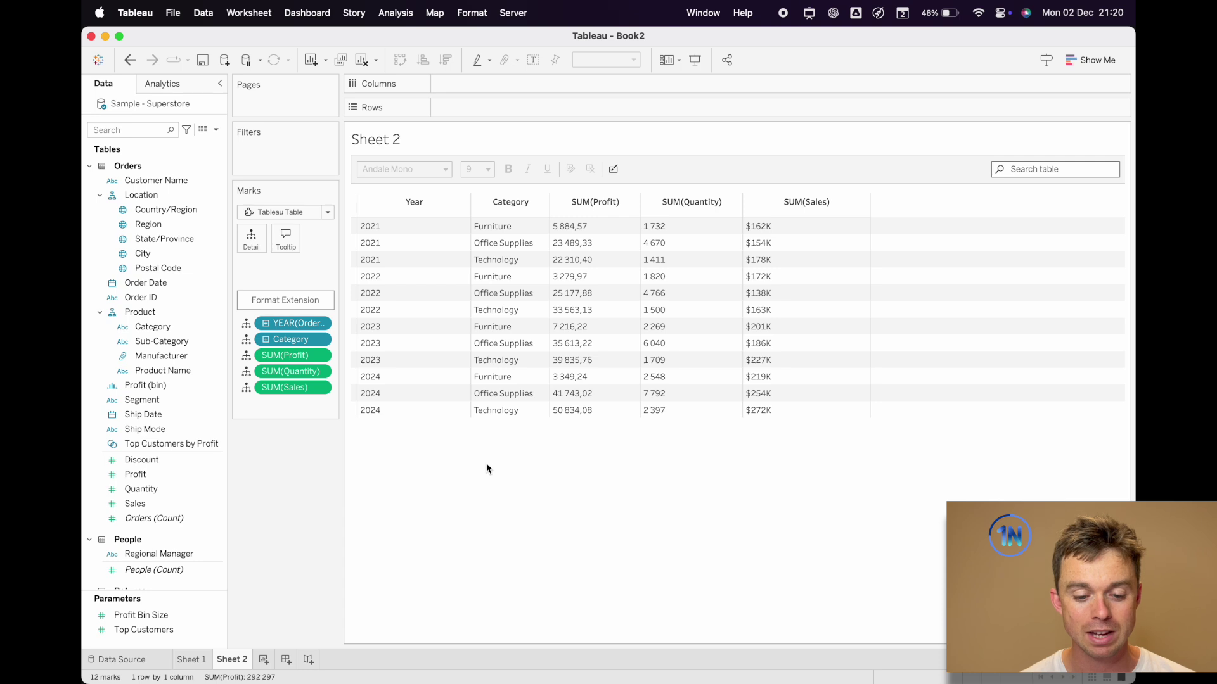
# In Format Extension, keep Show Toolbar on and enable Show Column Filters, Include Null Values and Show Excel Download
pyautogui.click(402, 398)
pyautogui.click(293, 298)
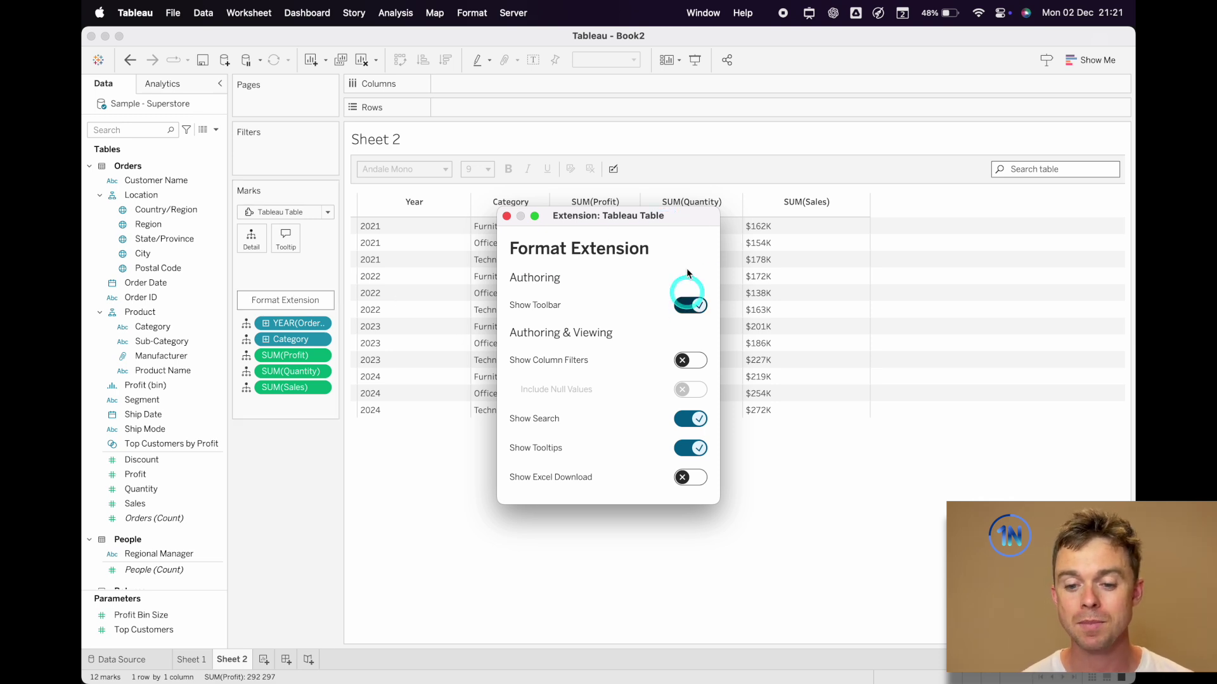
pyautogui.moveTo(684, 224); pyautogui.dragTo(1044, 216)
pyautogui.click(1050, 296)
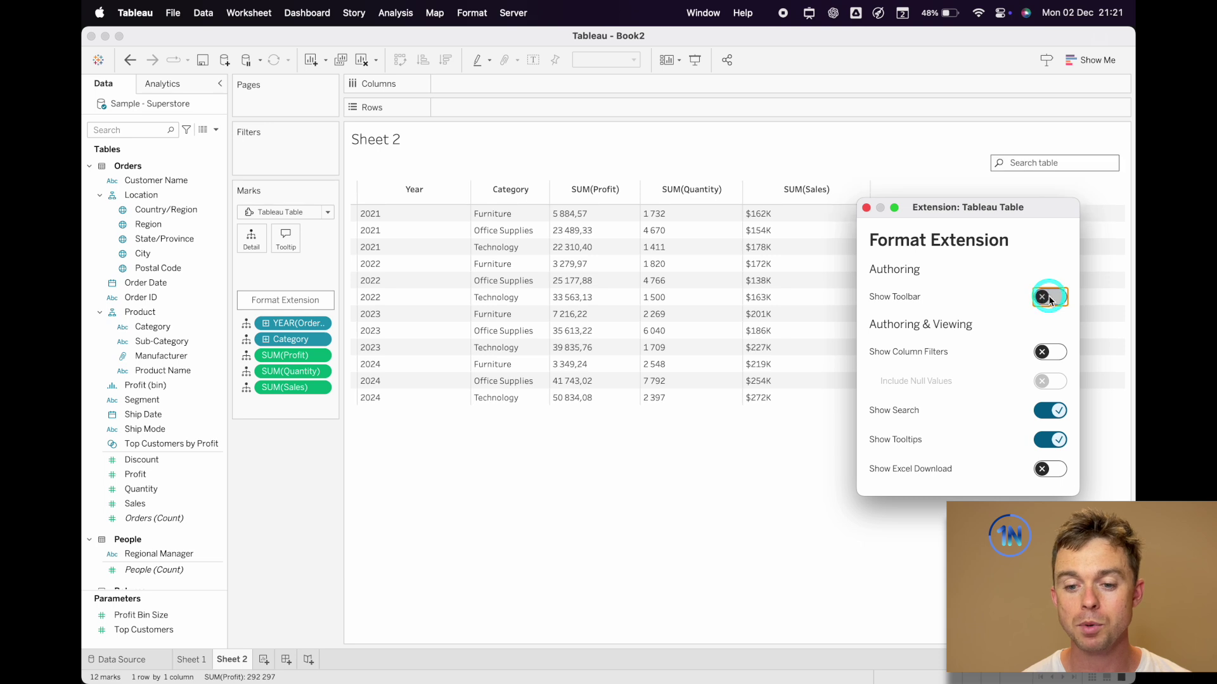
pyautogui.click(1050, 296)
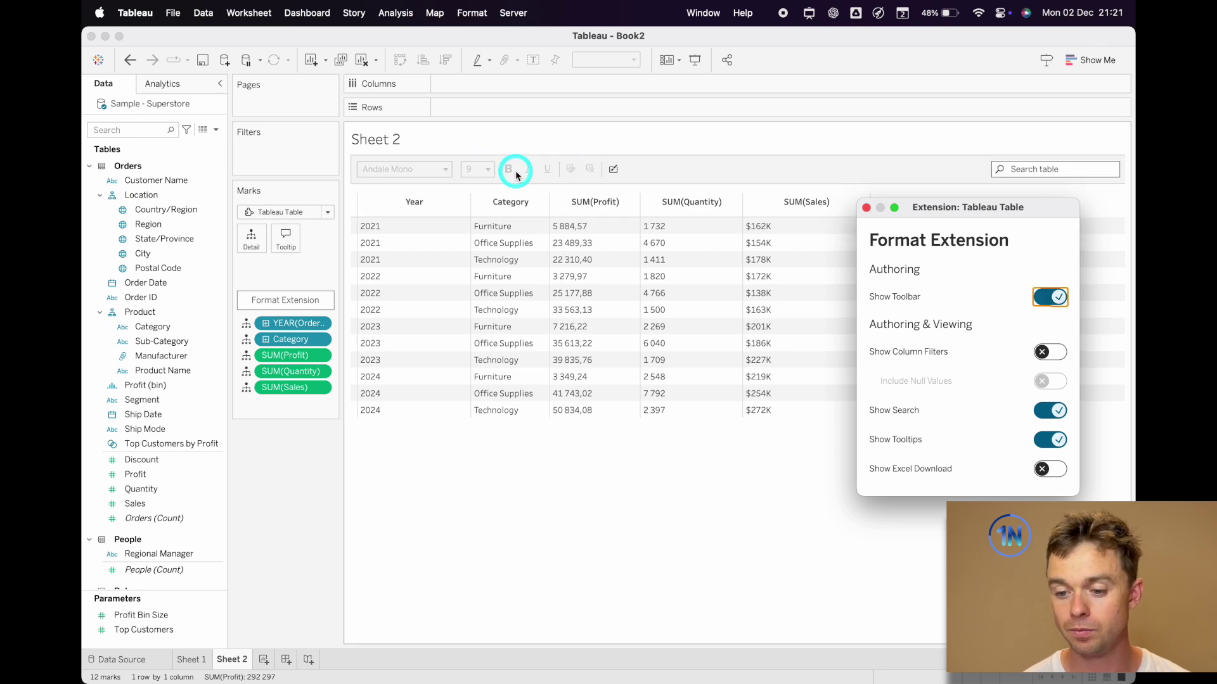
pyautogui.click(1050, 352)
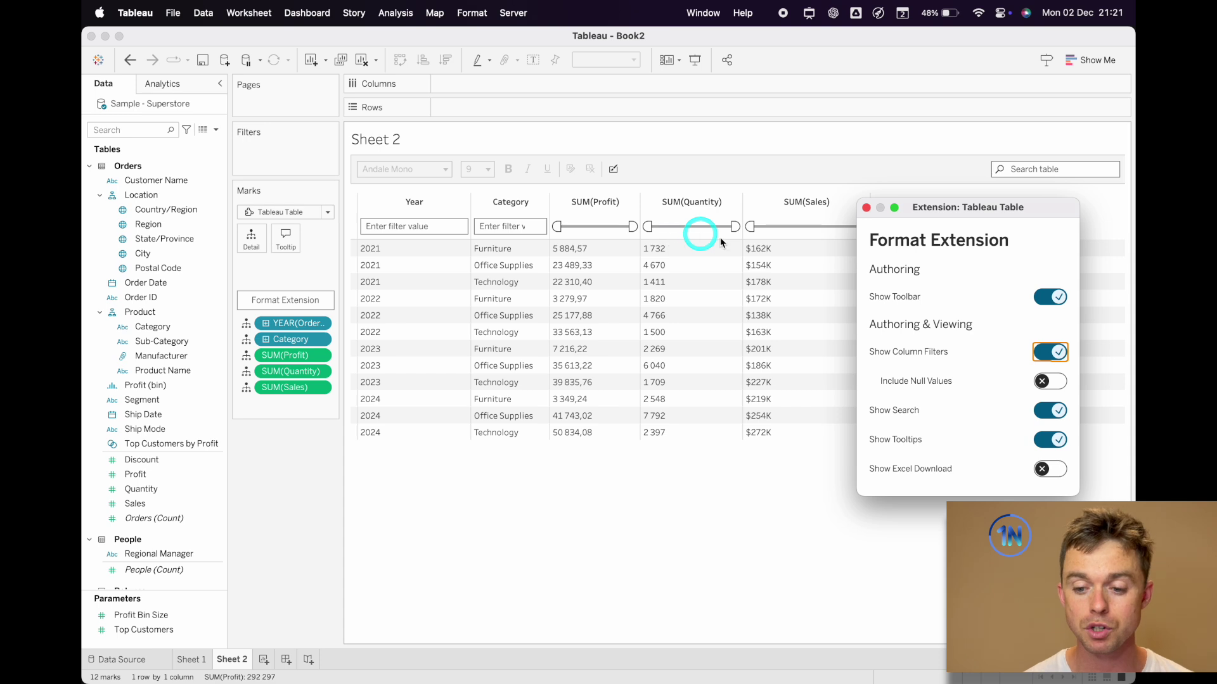
pyautogui.click(1050, 381)
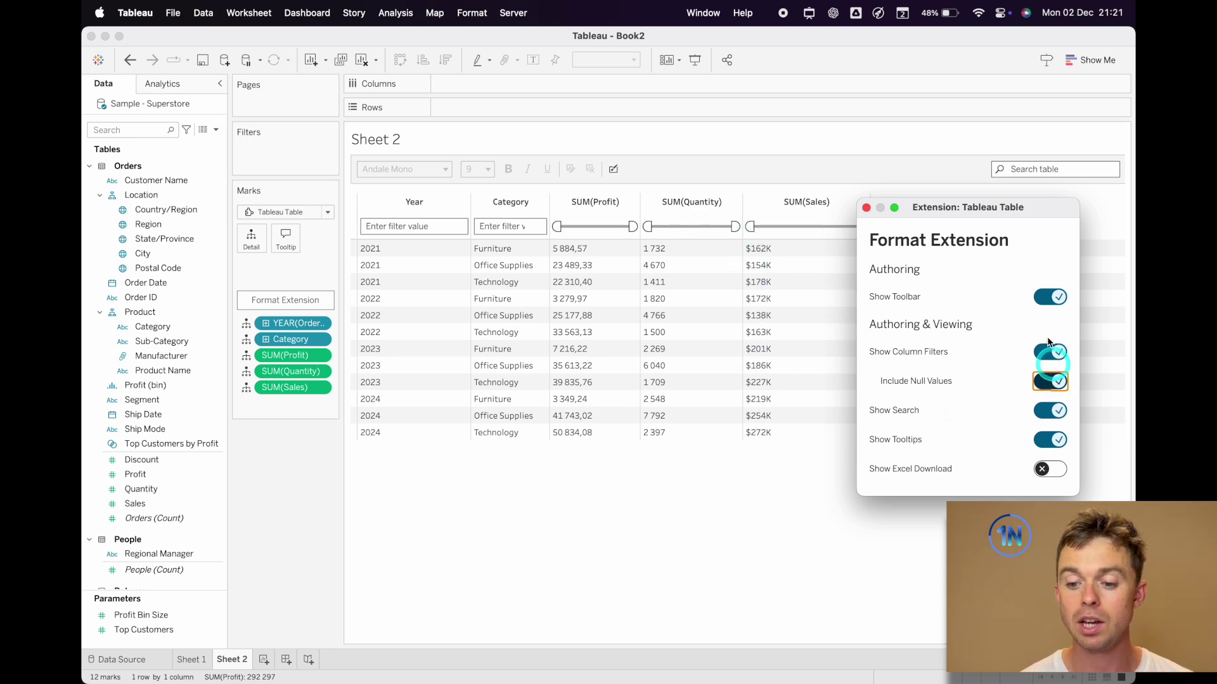
pyautogui.moveTo(1020, 215); pyautogui.dragTo(1039, 341)
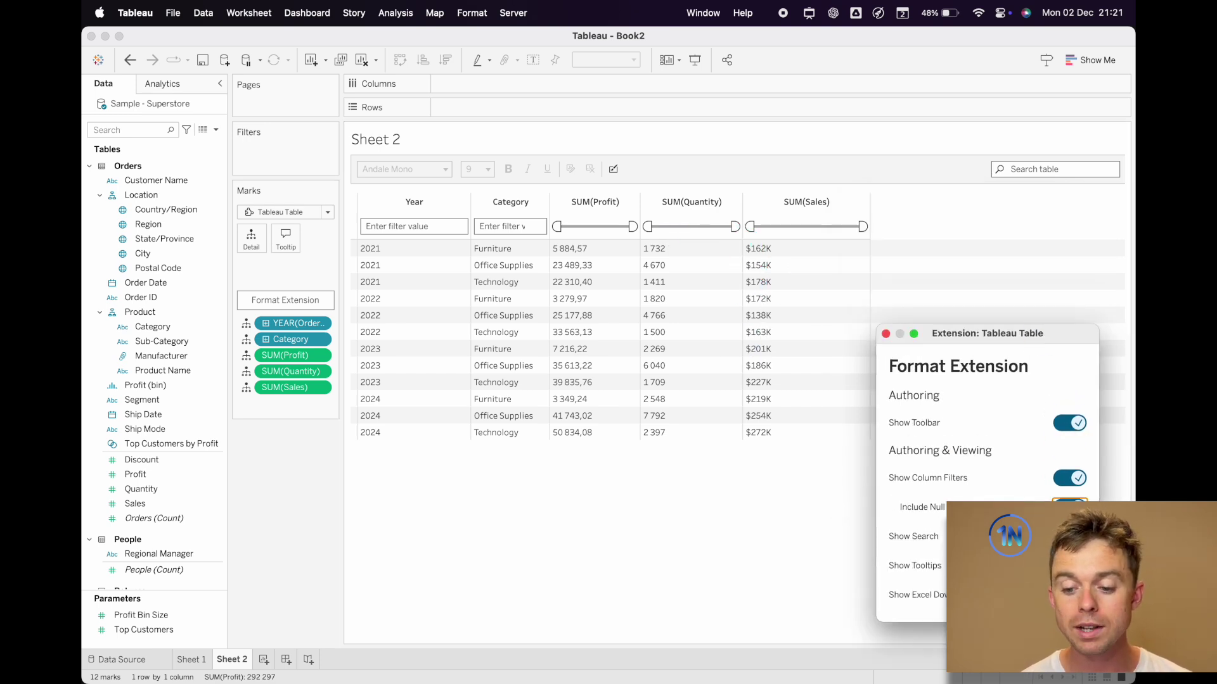
pyautogui.click(1069, 595)
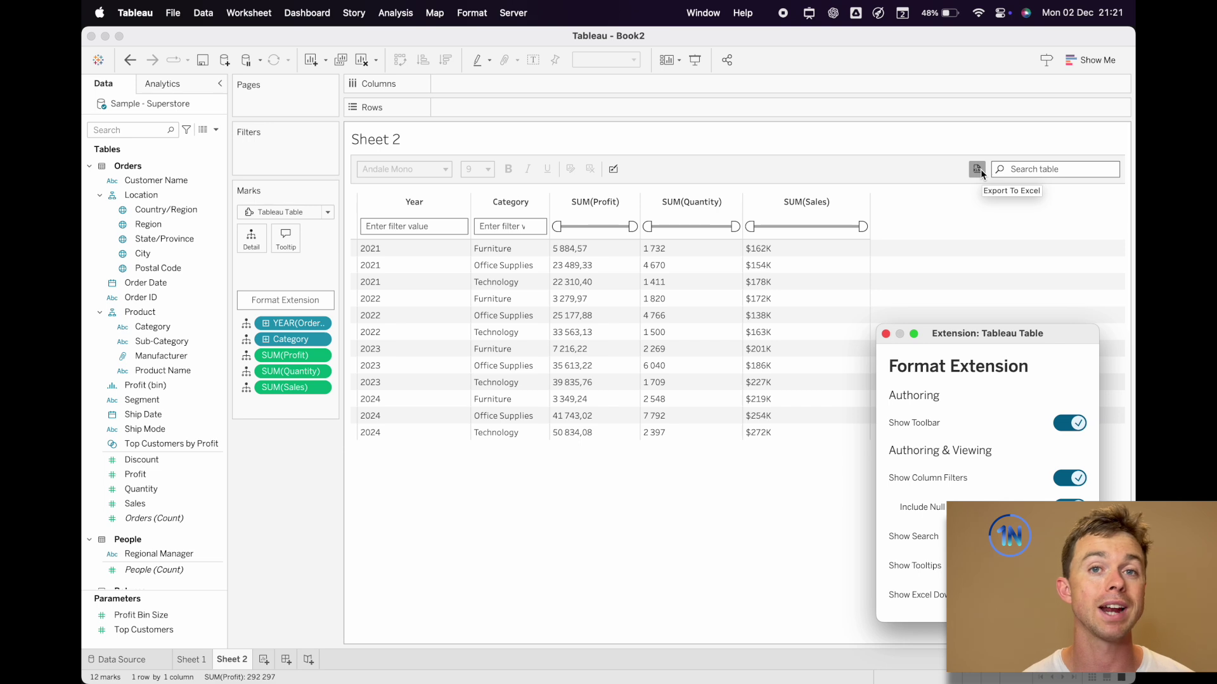
pyautogui.click(885, 333)
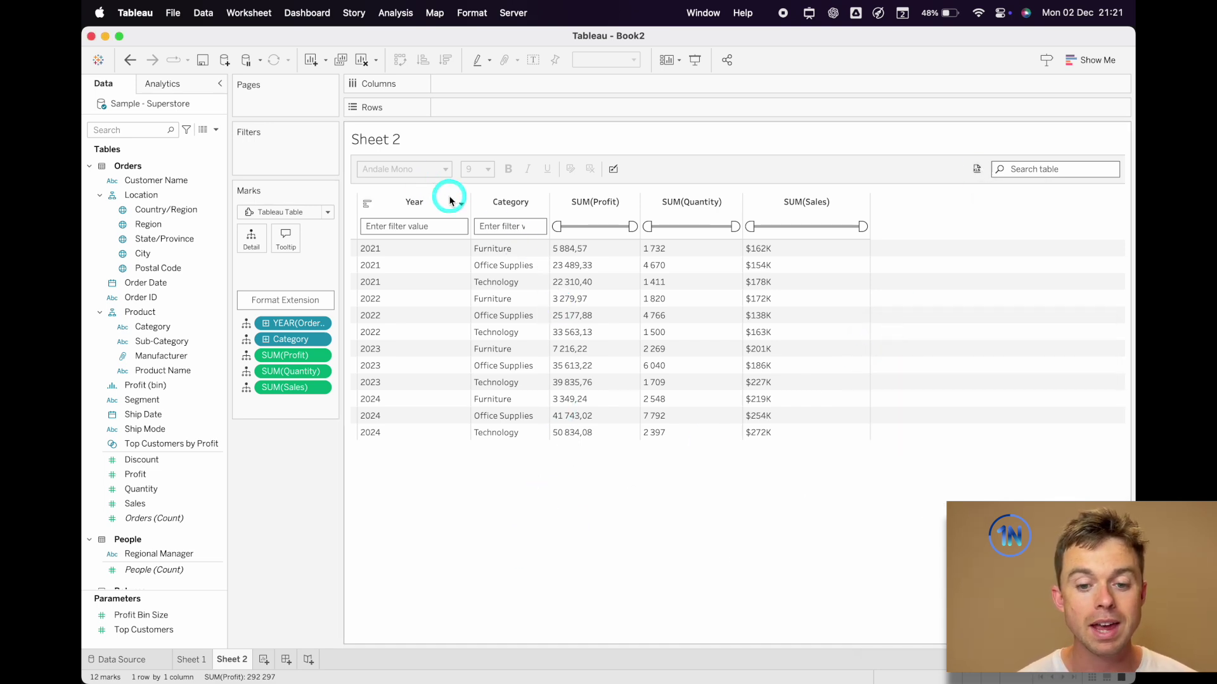
# Set the SUM(Profit) column's Formatting Type to Data Bars
pyautogui.click(631, 204)
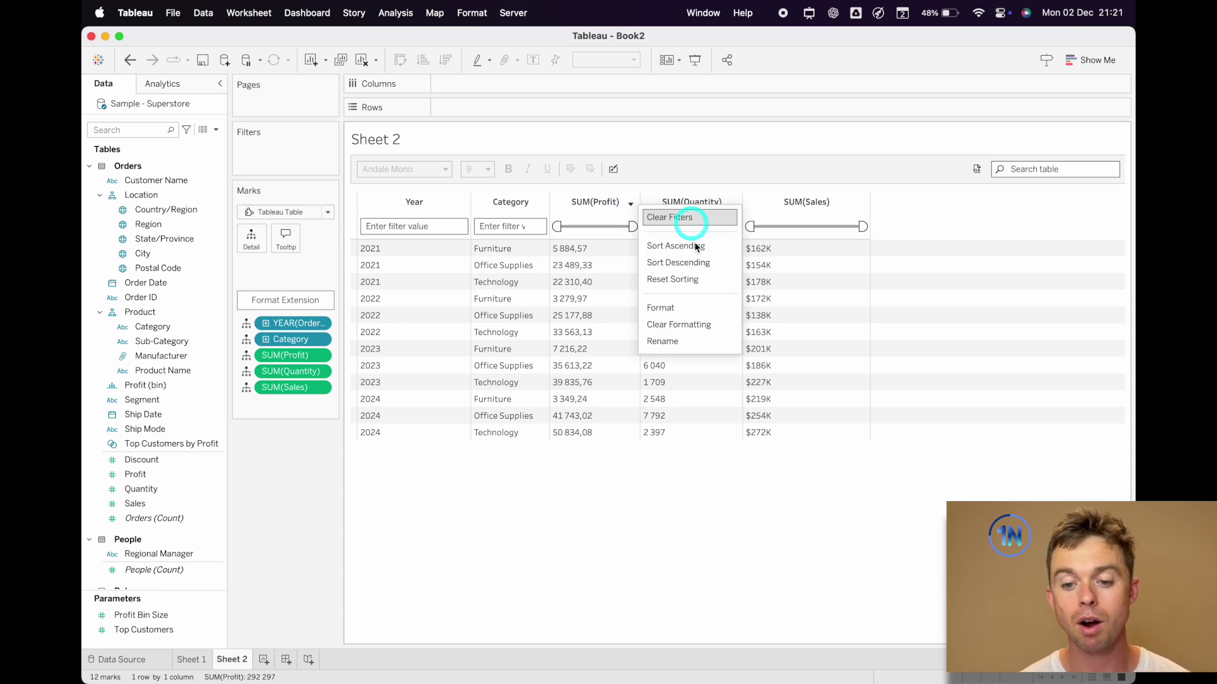
pyautogui.click(700, 309)
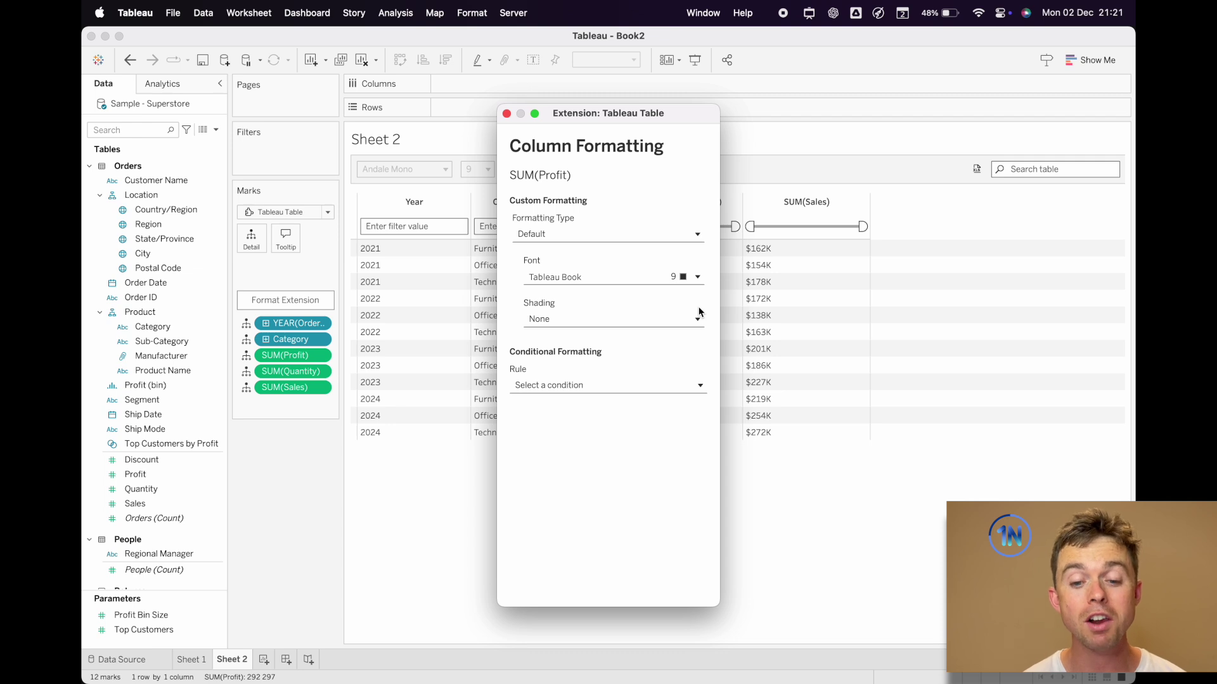
pyautogui.moveTo(669, 115); pyautogui.dragTo(834, 98)
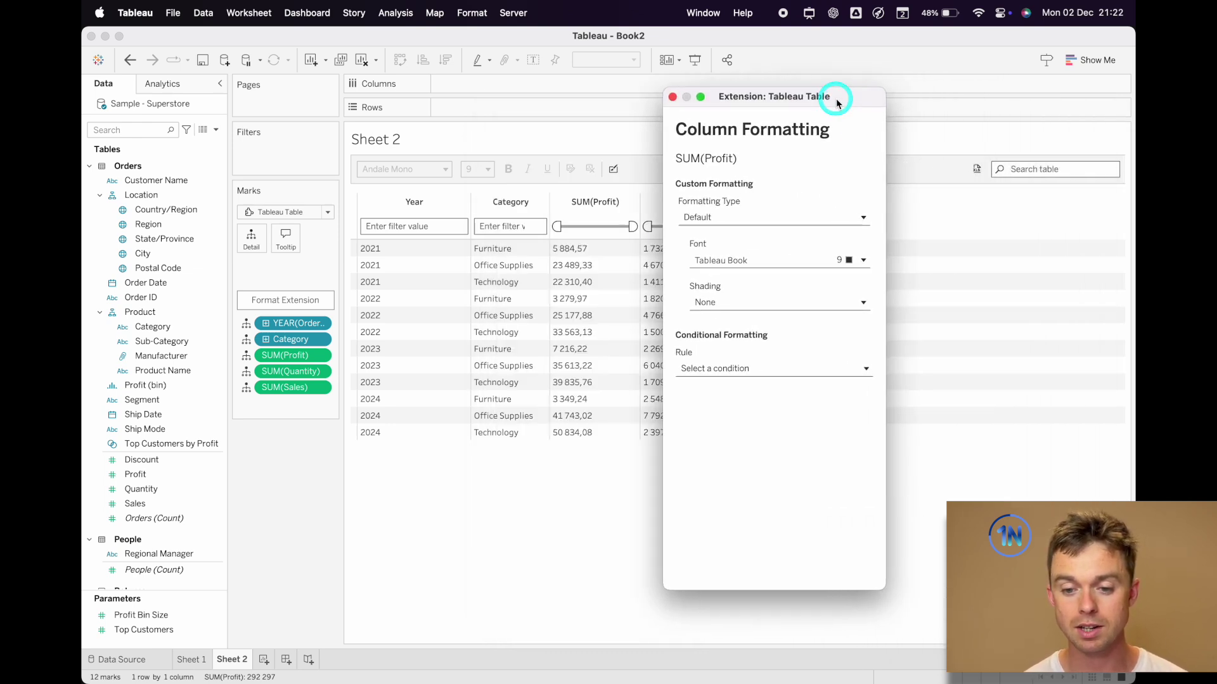
pyautogui.click(789, 216)
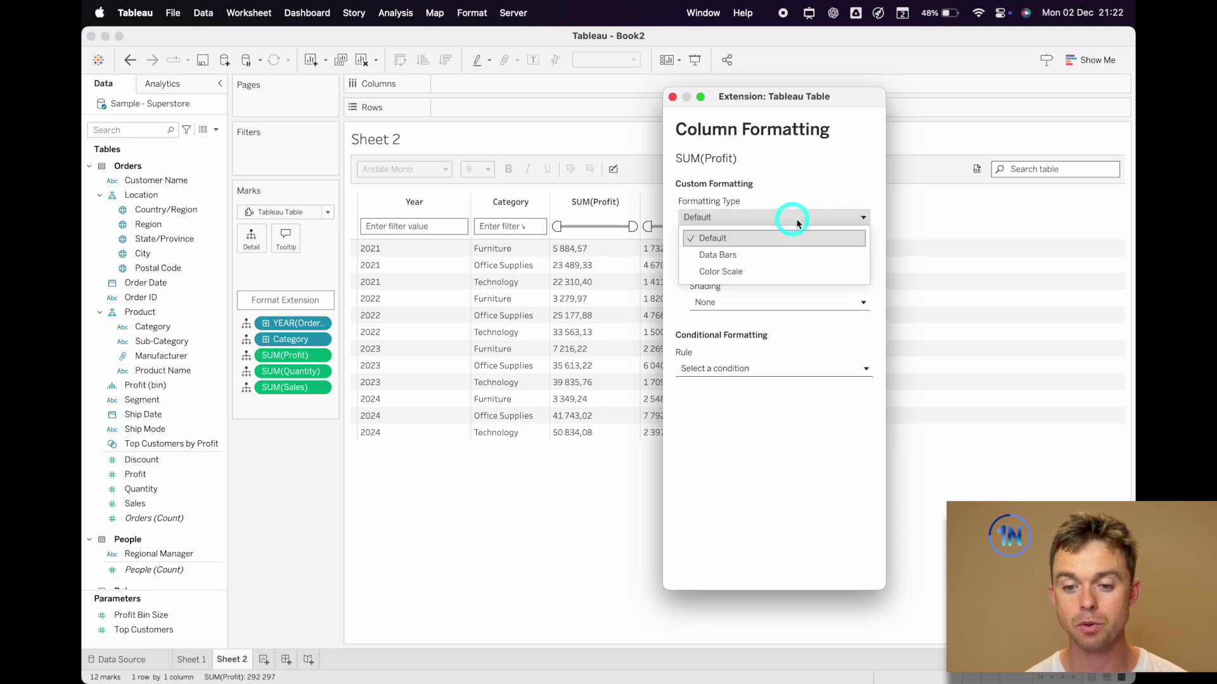
pyautogui.click(760, 260)
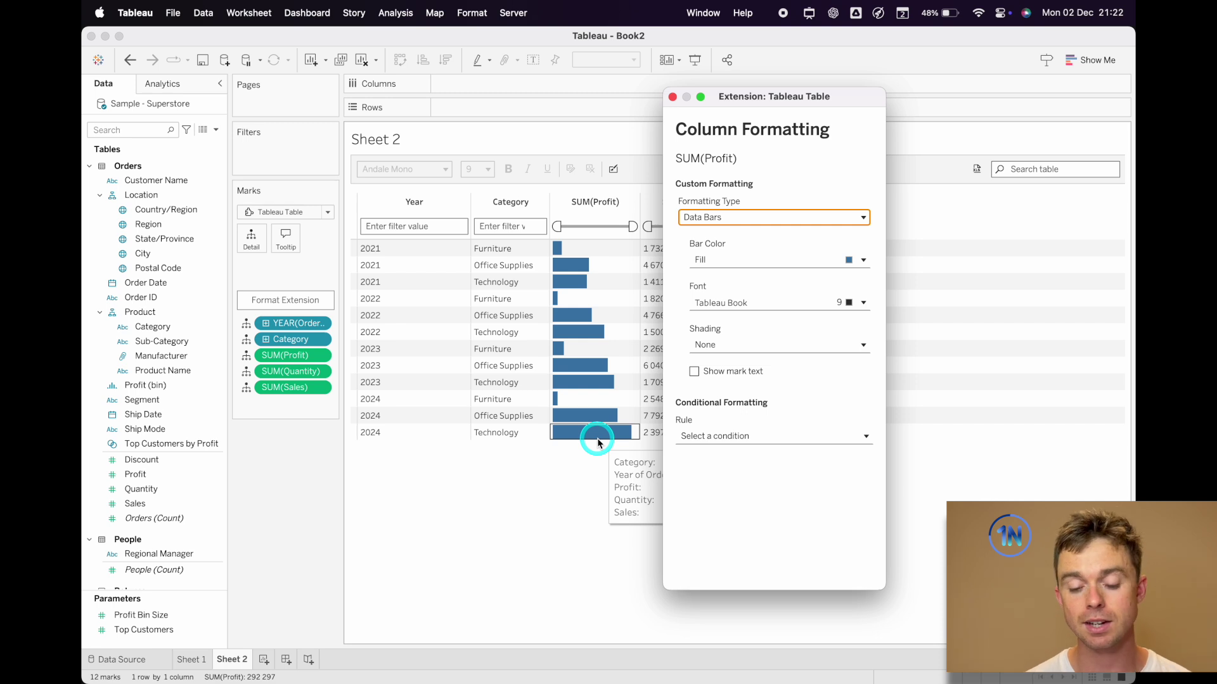
# Label the Profit data bars with their values and resize the SUM(Profit) column
pyautogui.click(698, 383)
pyautogui.click(728, 372)
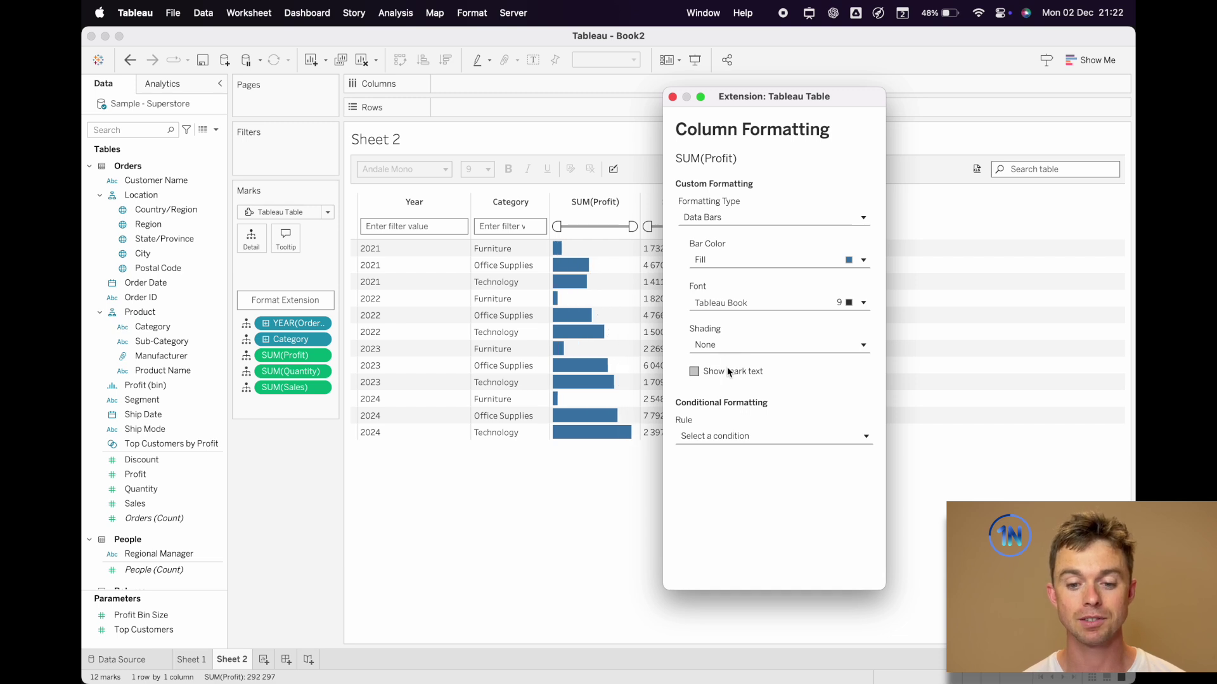
pyautogui.moveTo(769, 97); pyautogui.dragTo(883, 97)
pyautogui.click(637, 200)
pyautogui.moveTo(637, 200)
pyautogui.mouseDown()
pyautogui.moveTo(802, 200)
pyautogui.moveTo(629, 200)
pyautogui.mouseUp()
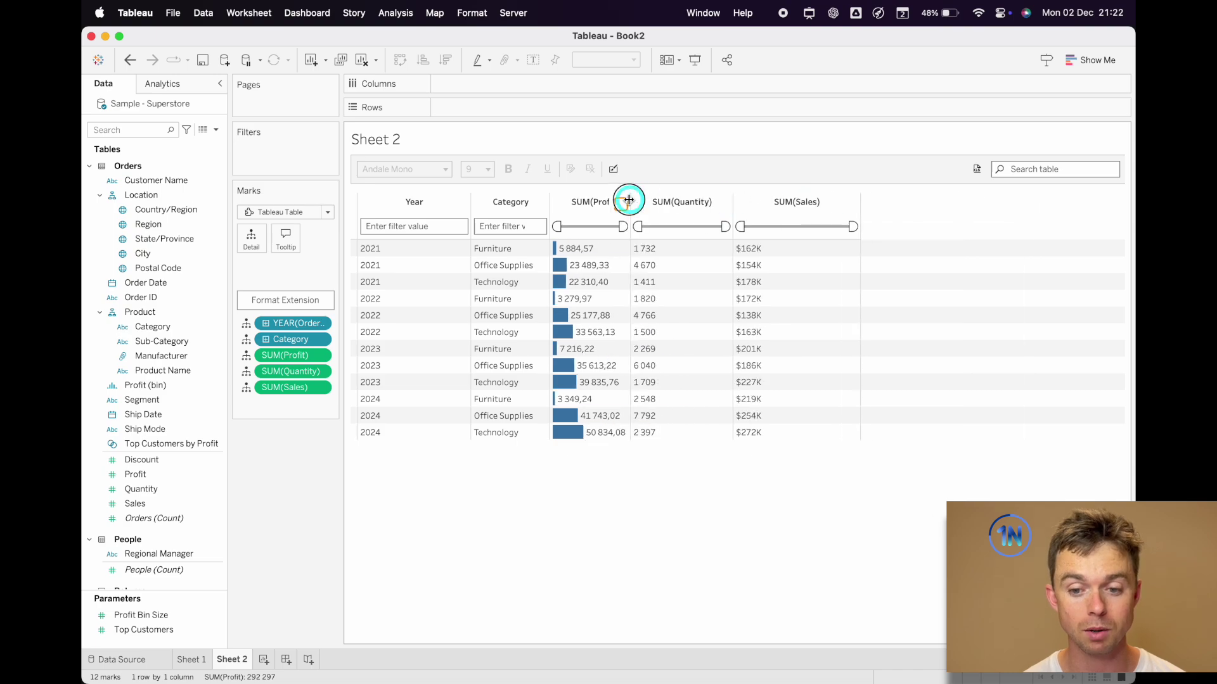
pyautogui.hotkey('ctrl', 'Up')
# Try a Blue color scale on SUM(Profit), then revert its Formatting Type to Default
pyautogui.click(1063, 204)
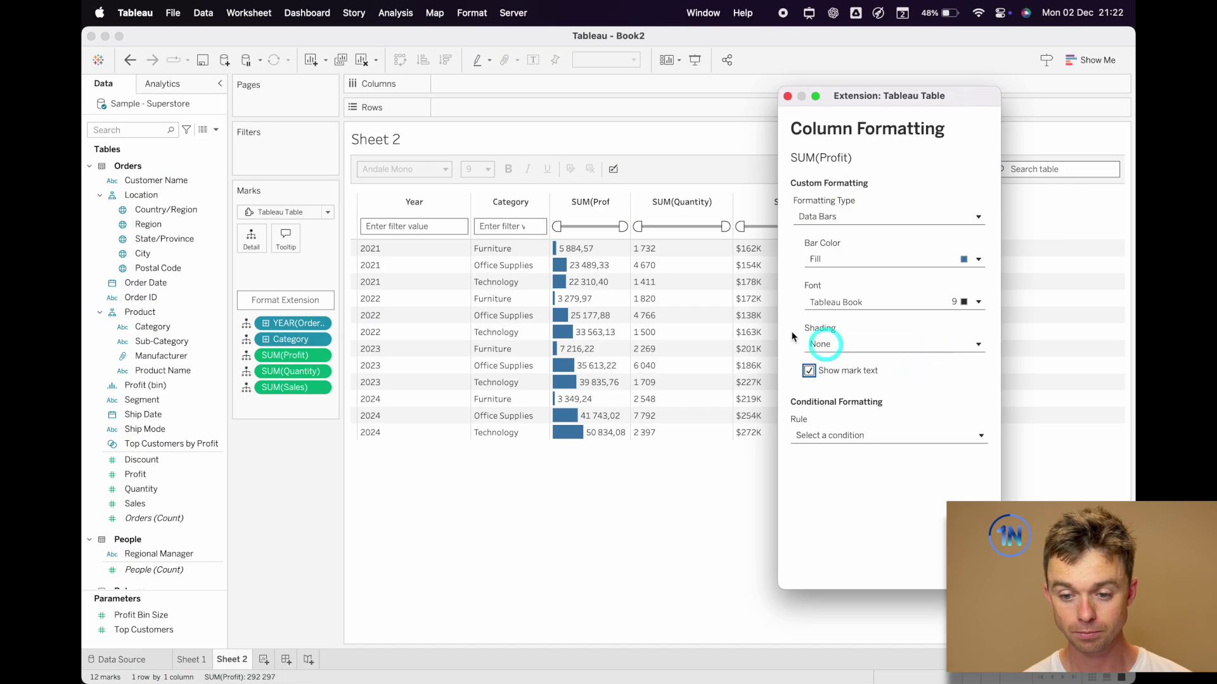
pyautogui.click(899, 218)
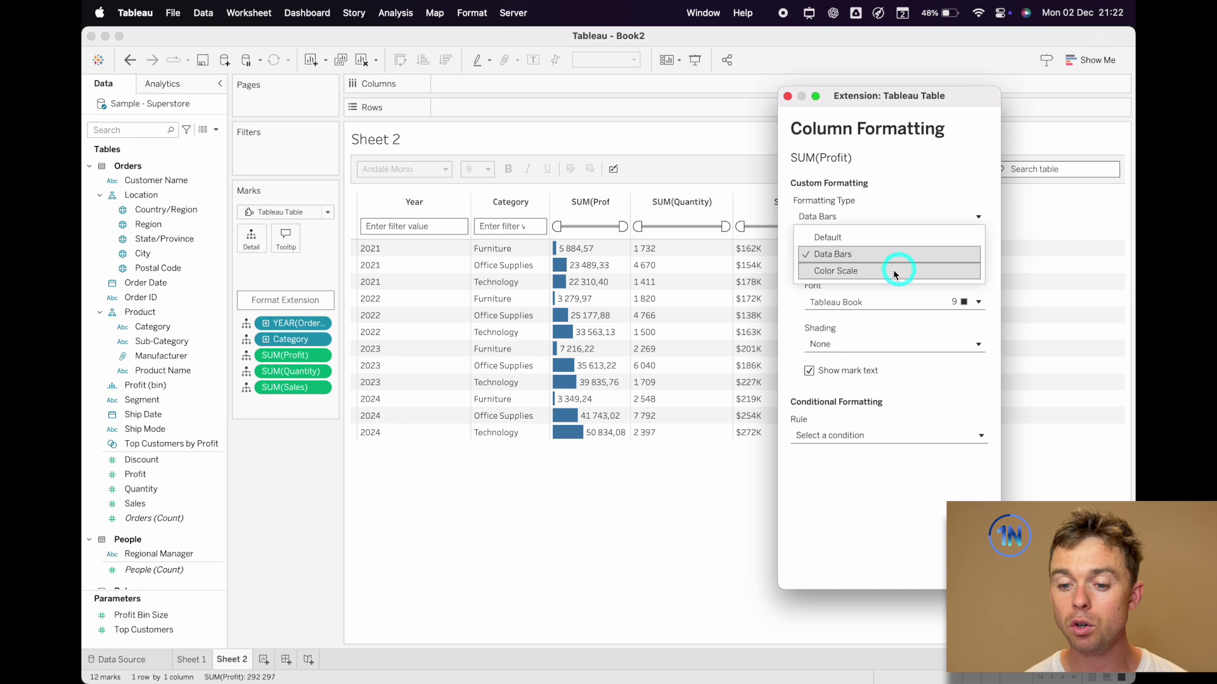
pyautogui.click(911, 269)
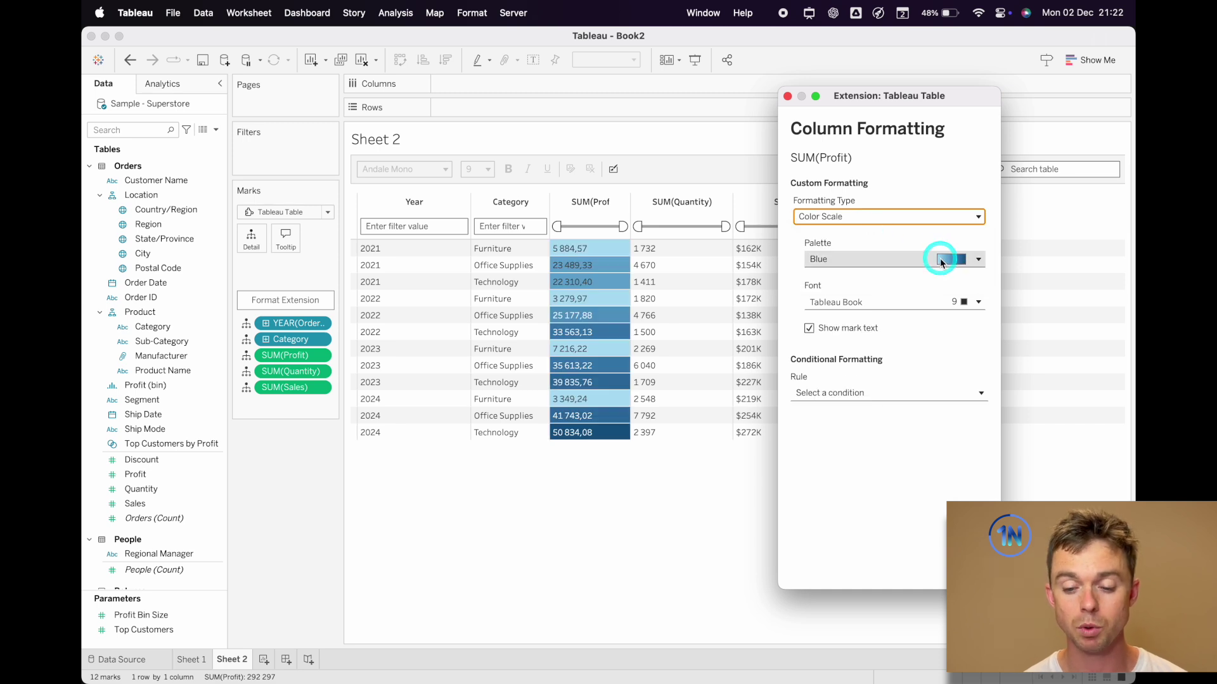
pyautogui.click(940, 261)
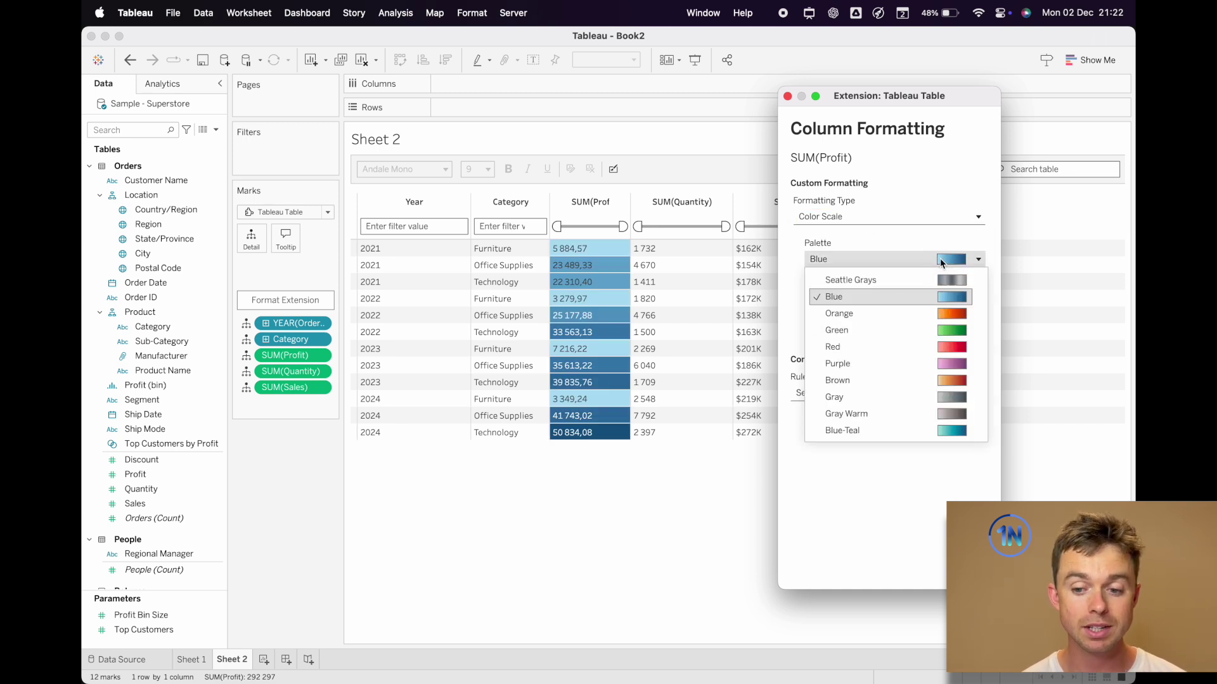
pyautogui.click(941, 258)
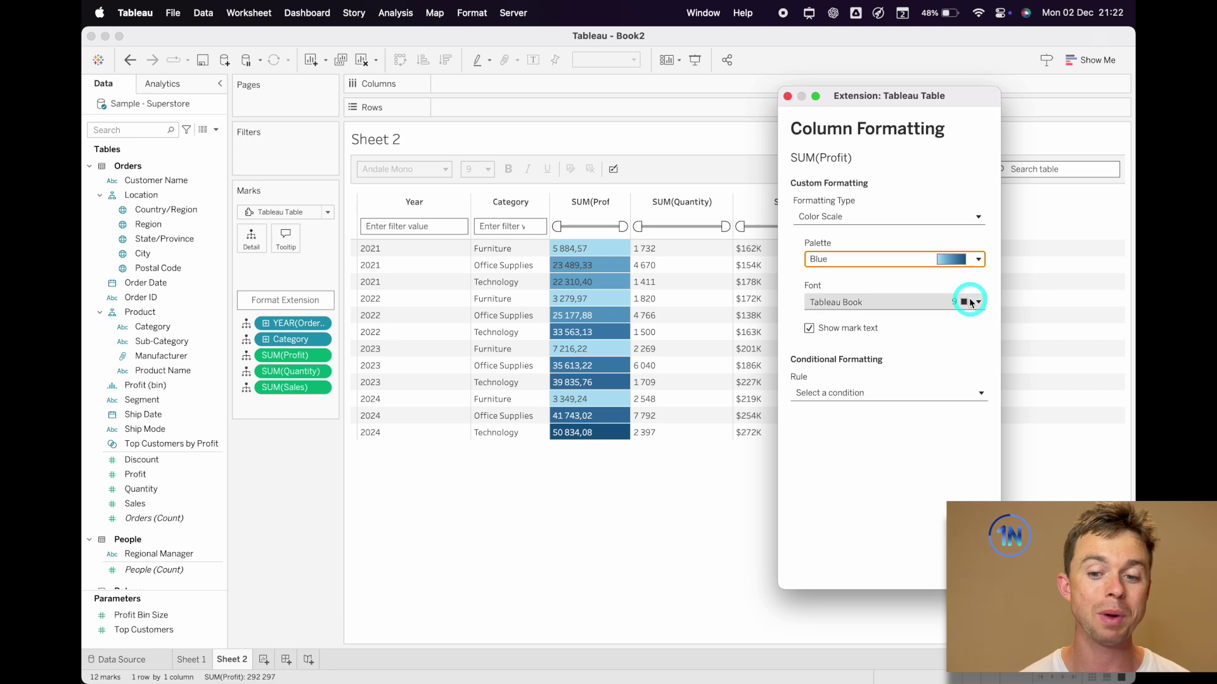
pyautogui.click(872, 223)
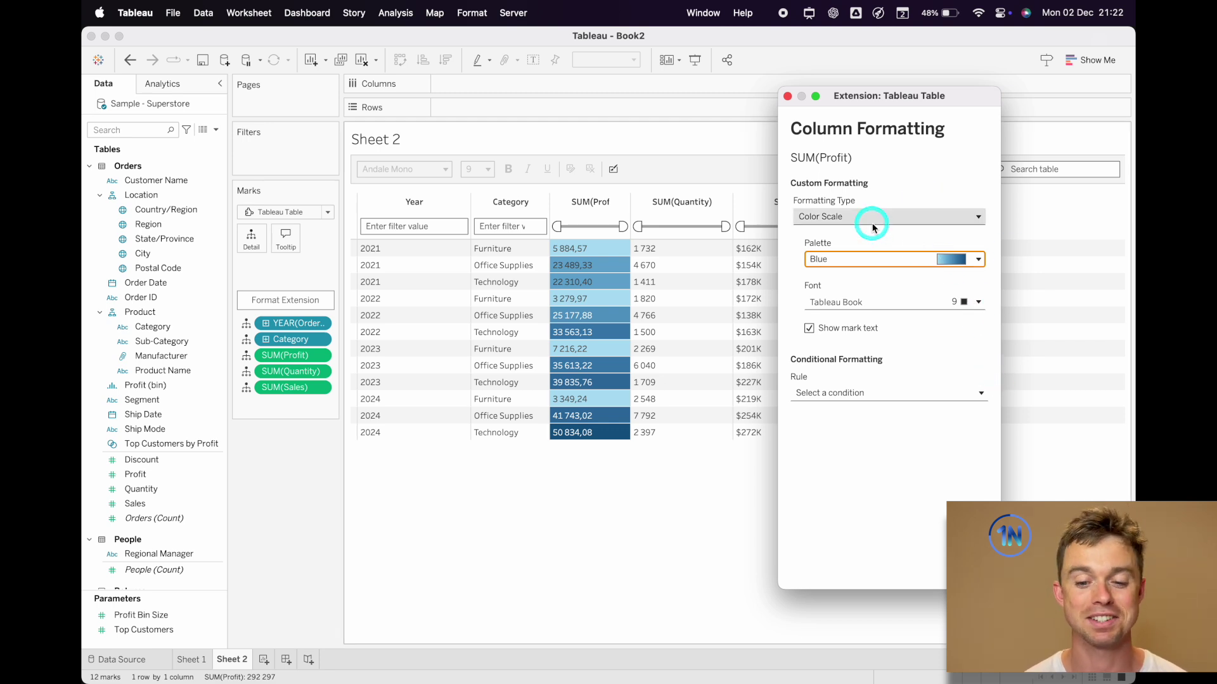
pyautogui.click(846, 236)
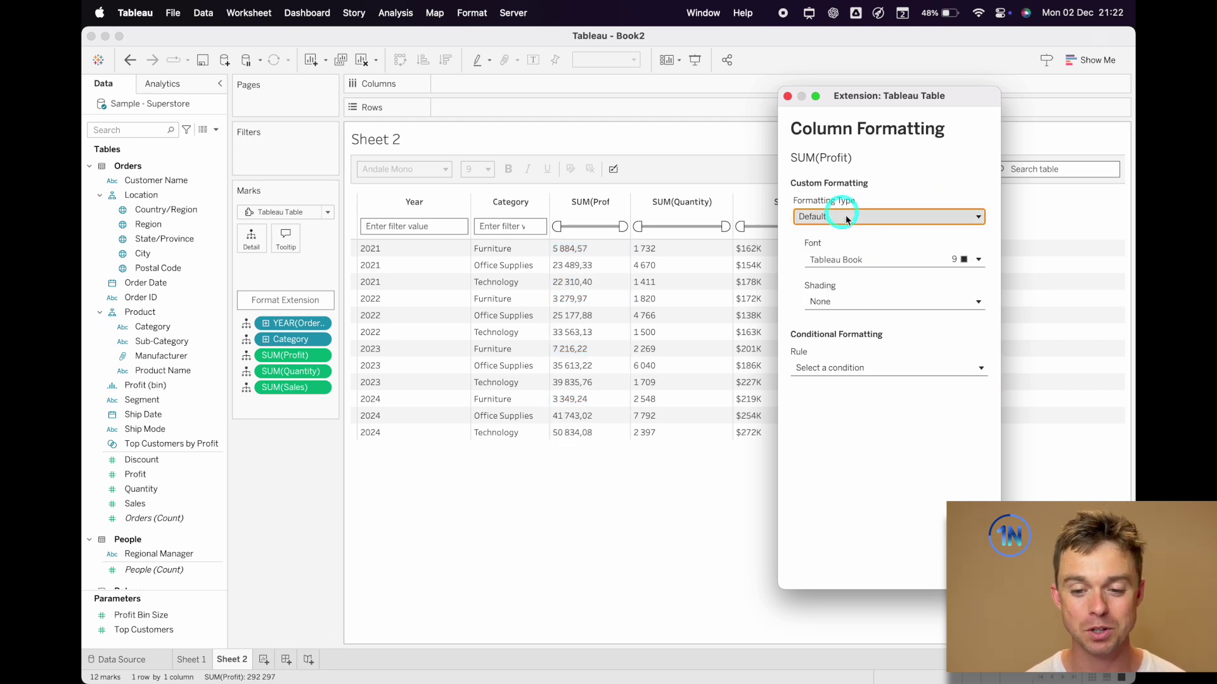
# Add Rule 1 shading Profit greater than or equal to 10000 yellow
pyautogui.click(881, 374)
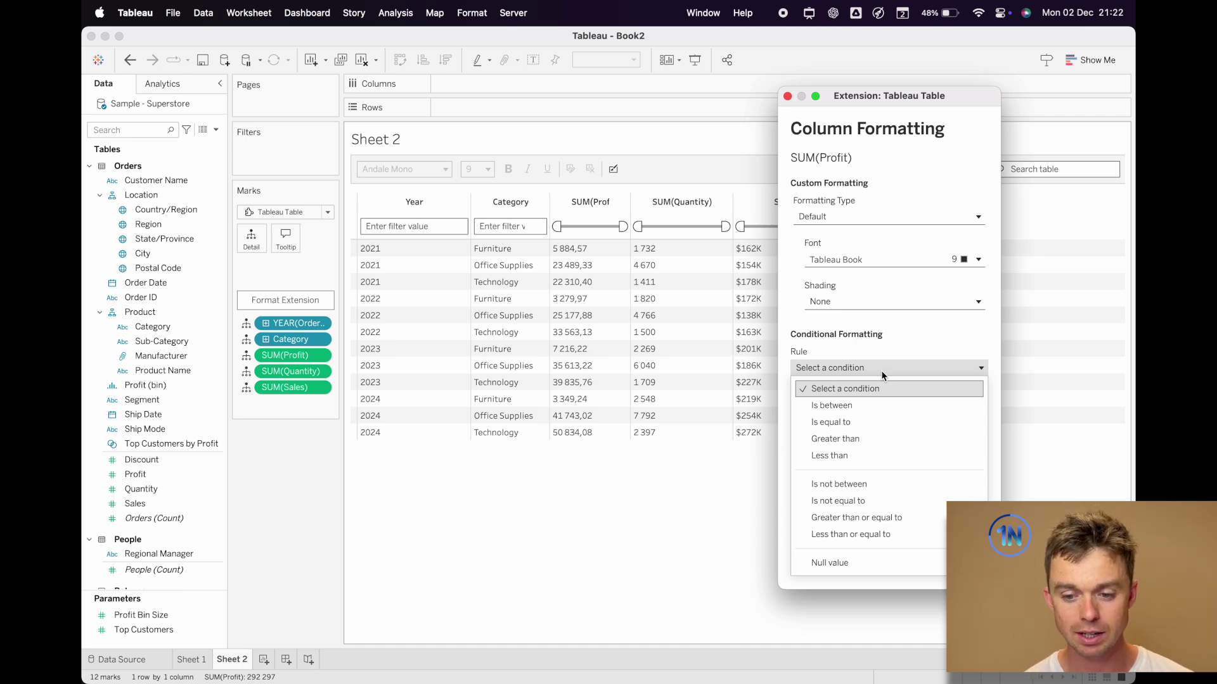
pyautogui.click(913, 518)
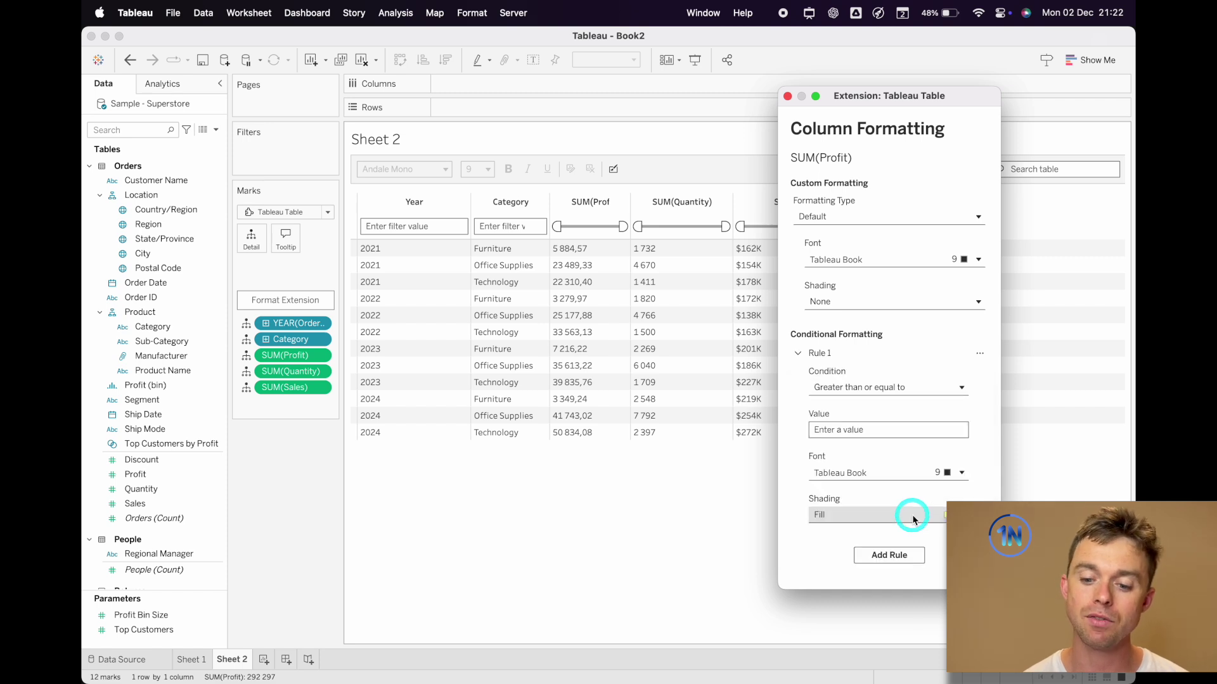
pyautogui.click(867, 430)
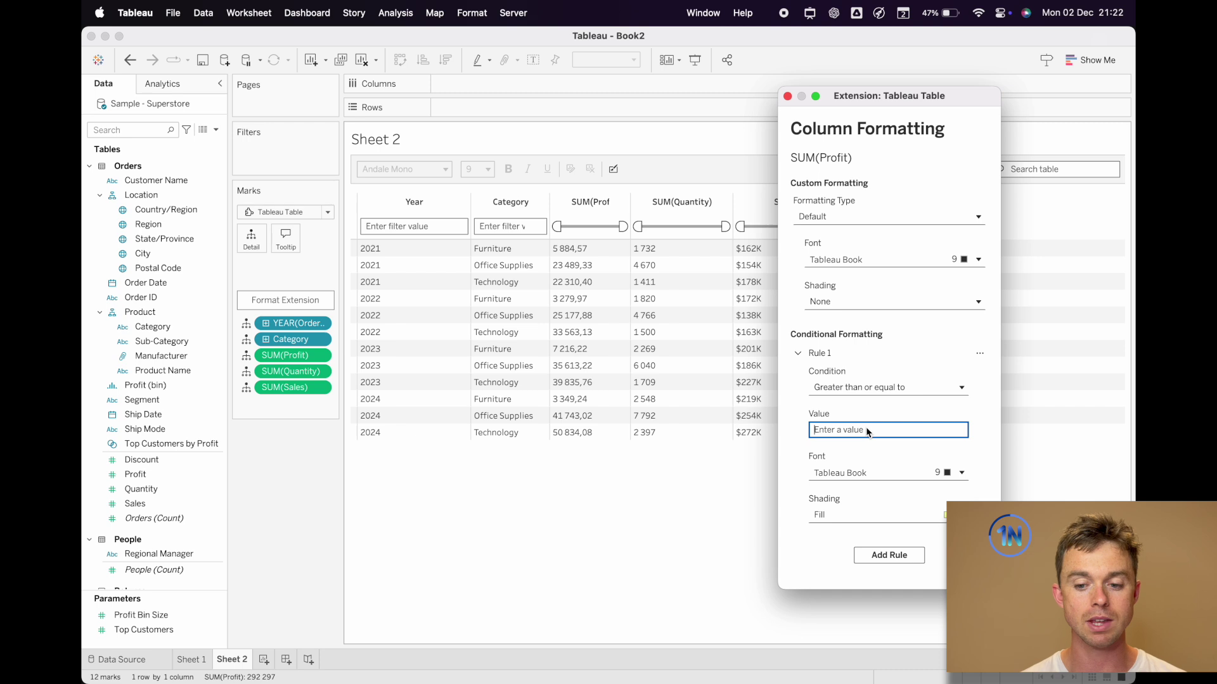
pyautogui.write('10000')
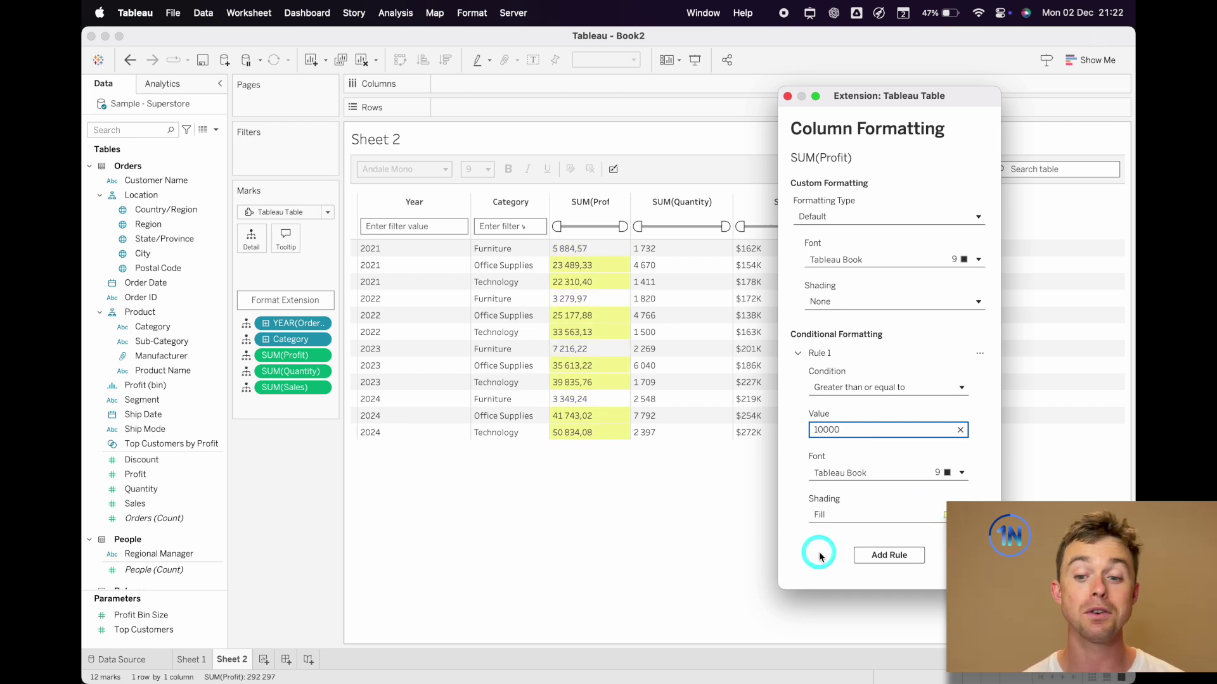
# Add Rule 2 shading Profit less than or equal to 9999 pink
pyautogui.click(891, 555)
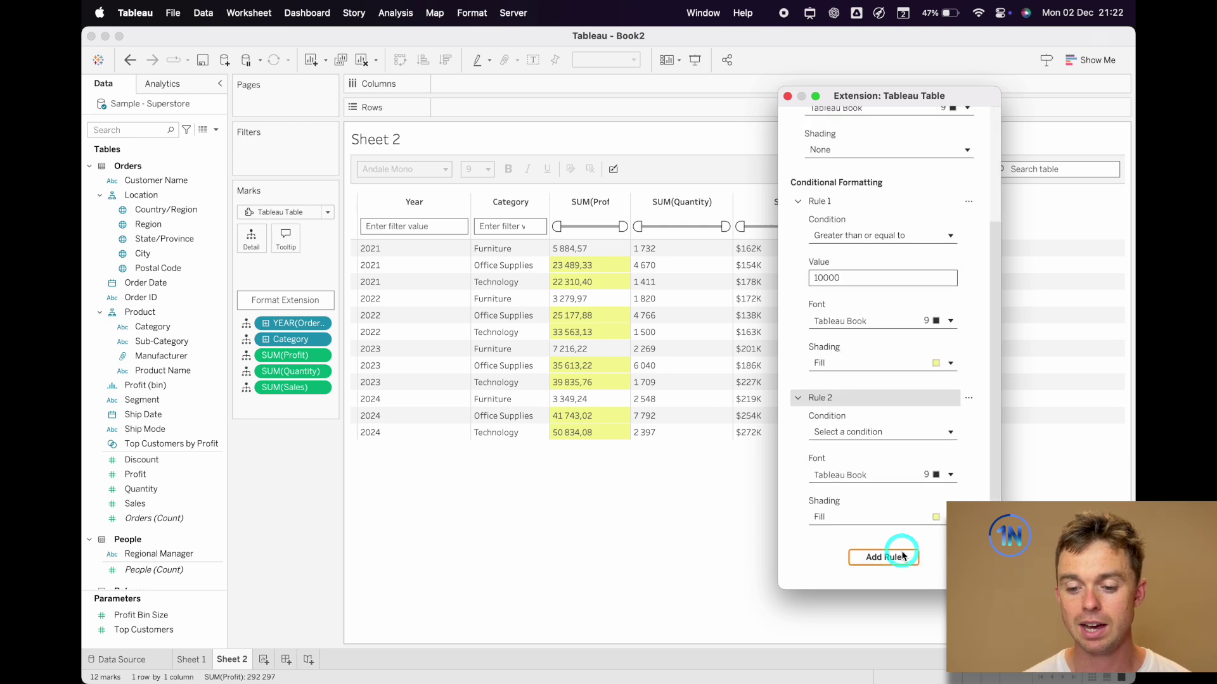
pyautogui.click(872, 432)
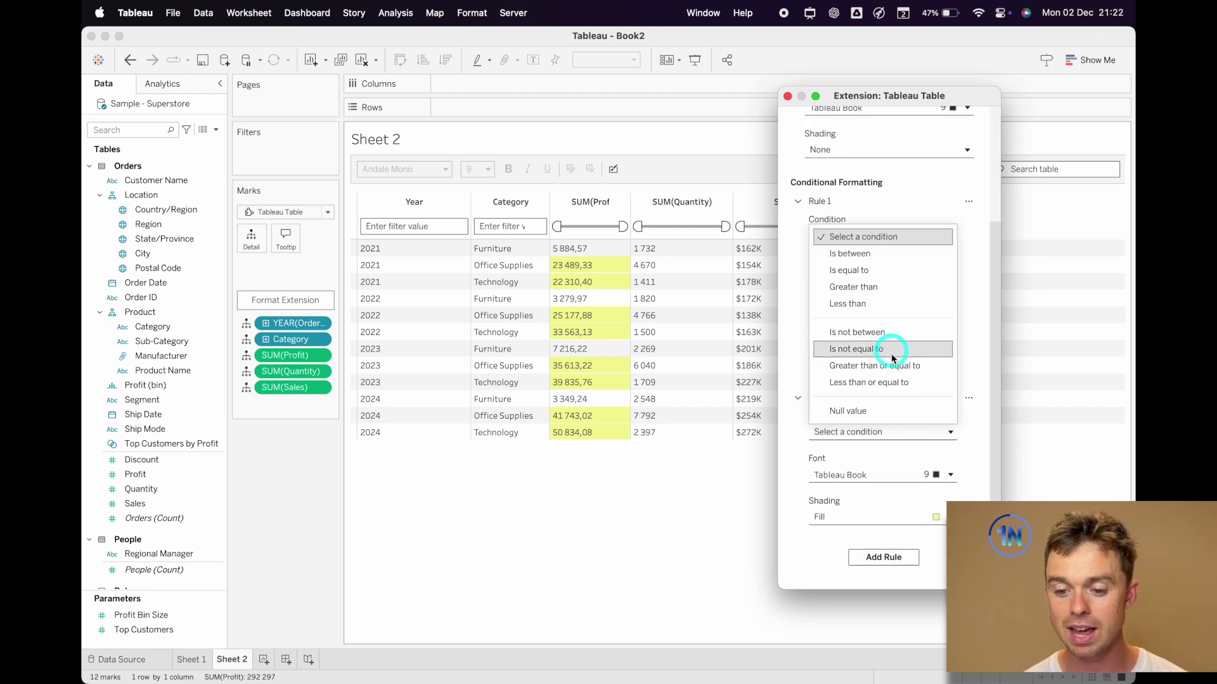
pyautogui.click(874, 382)
pyautogui.click(880, 476)
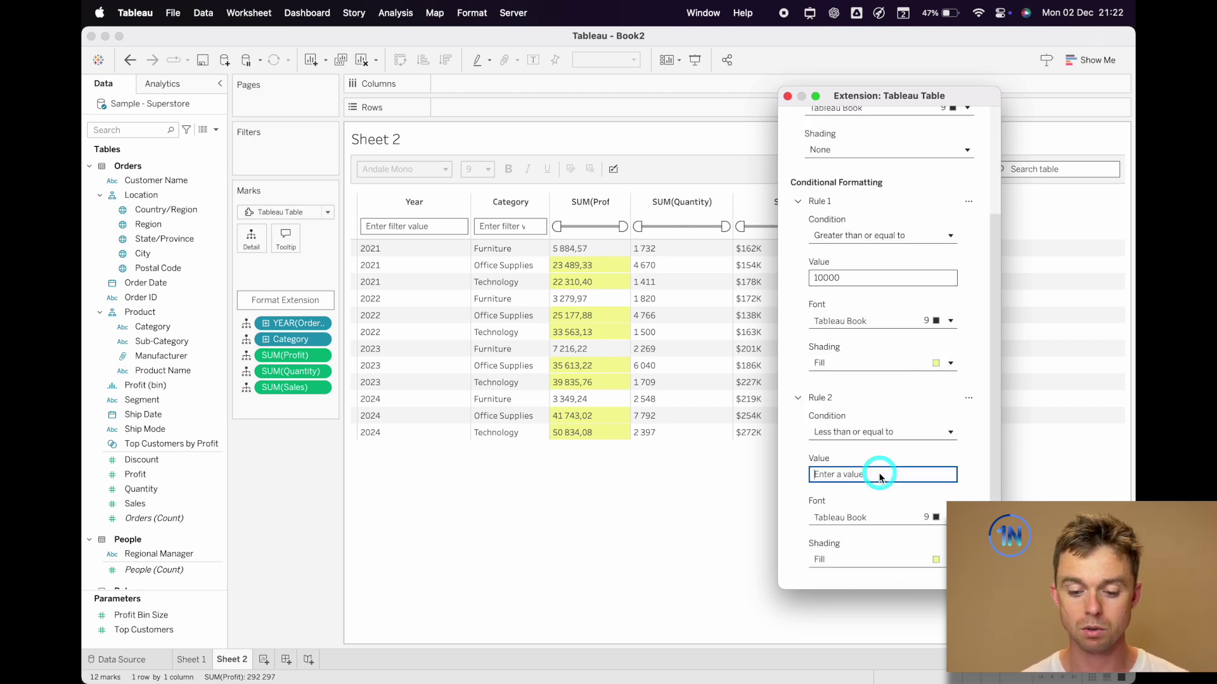
pyautogui.write('1')
pyautogui.press('BackSpace')
pyautogui.write('99')
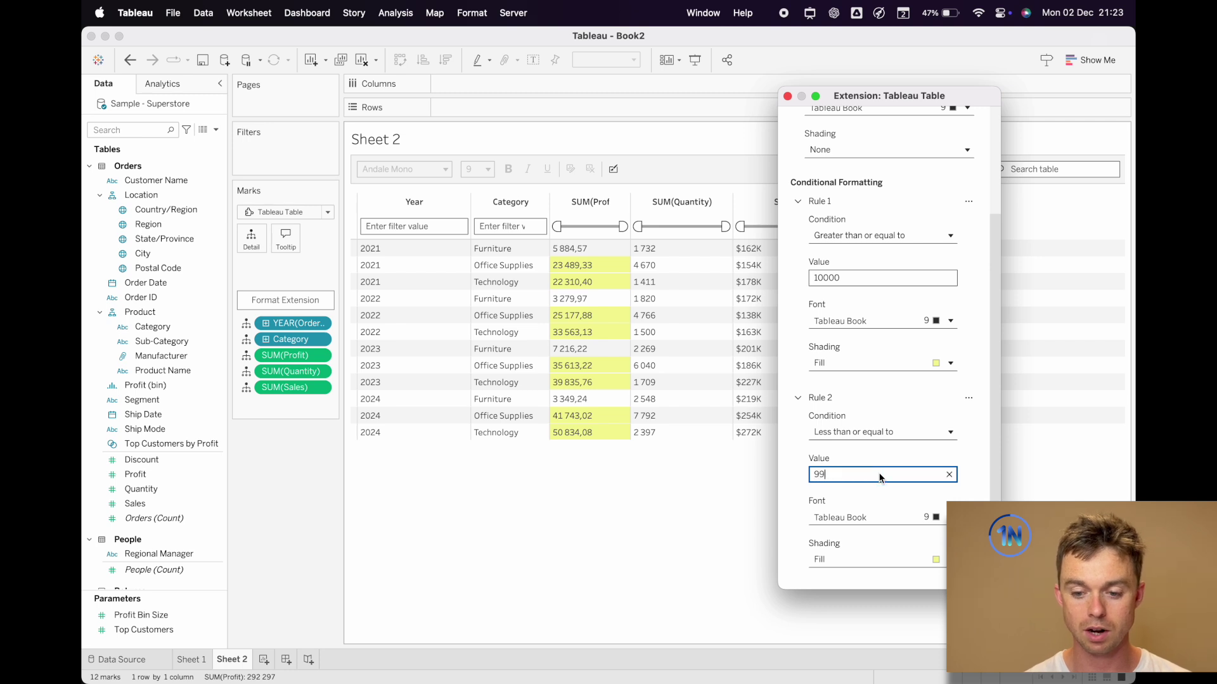
pyautogui.write('99')
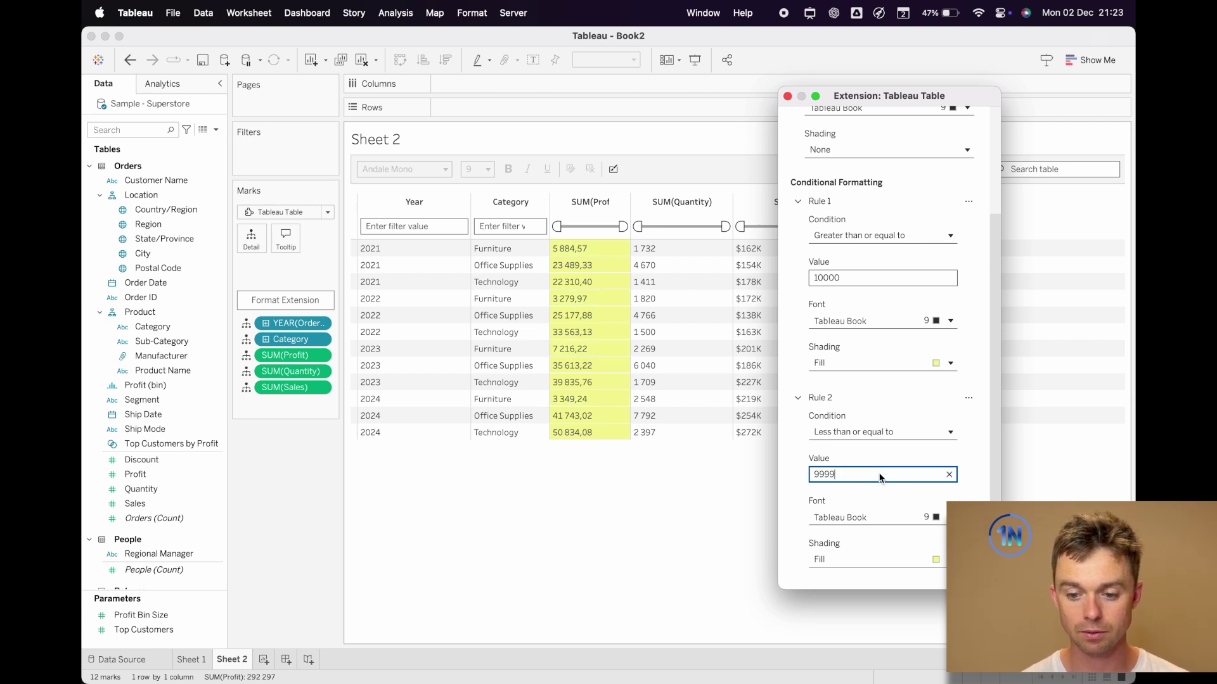
pyautogui.click(913, 554)
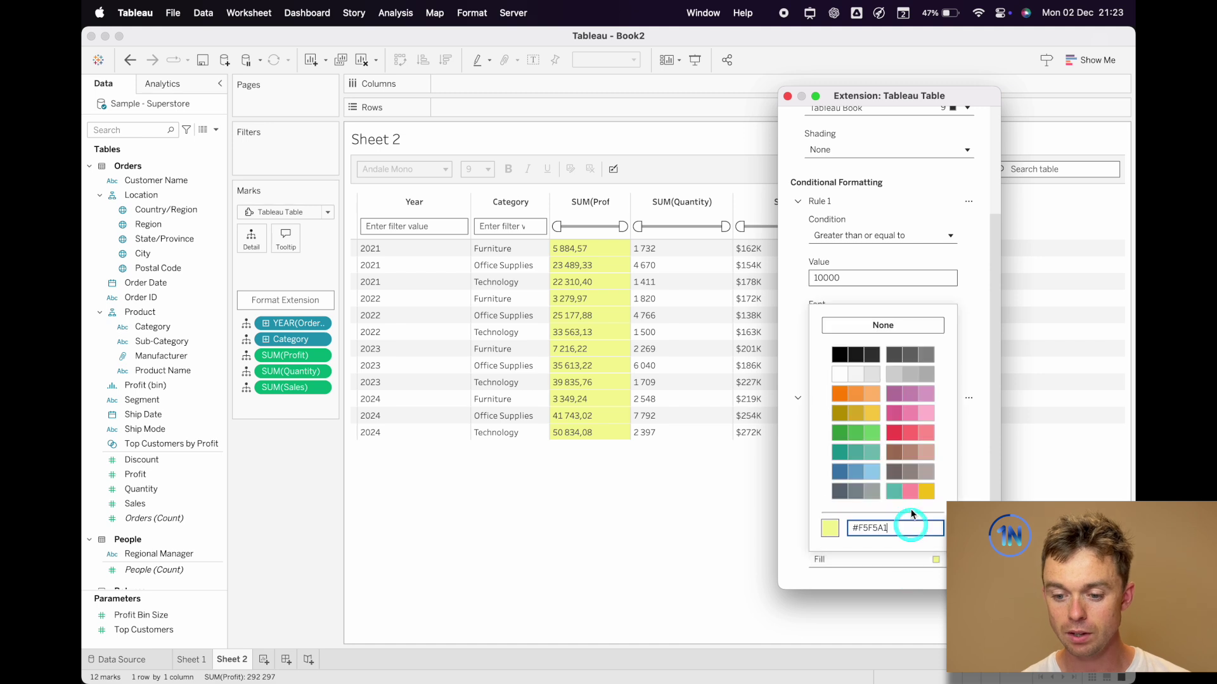
pyautogui.click(910, 413)
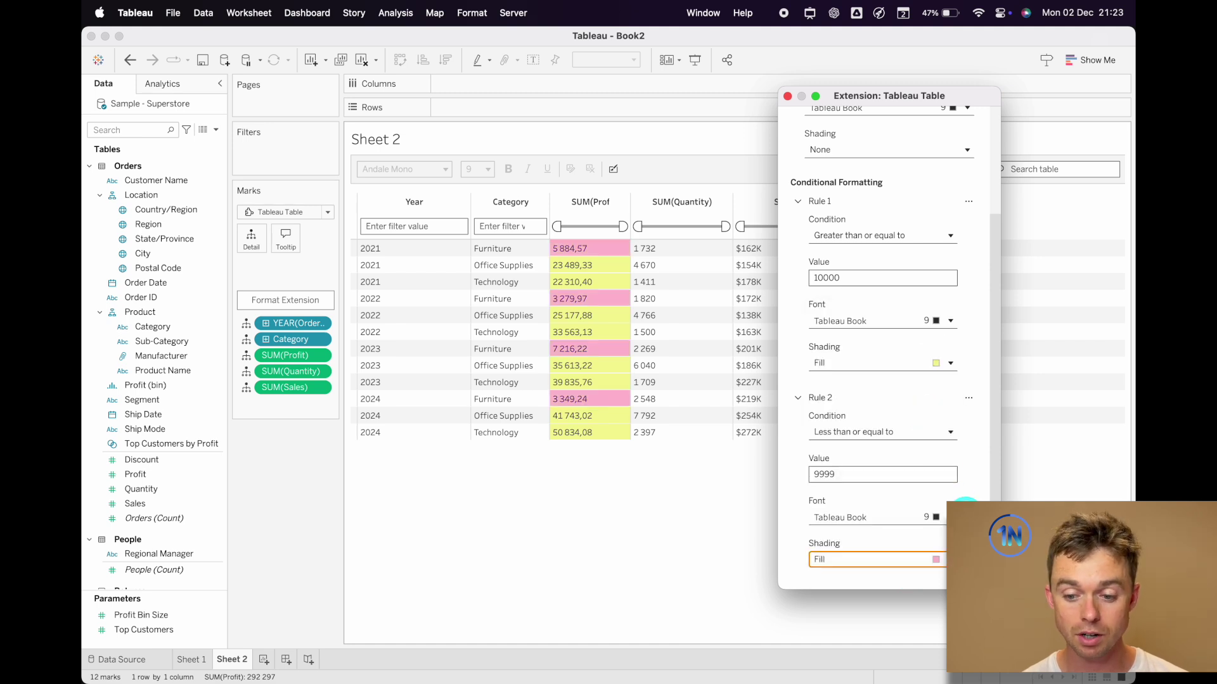
# Leave base shading and Default formatting type unchanged, and close the Profit formatting window
pyautogui.scroll(-3, 873, 265)
pyautogui.scroll(8, 873, 265)
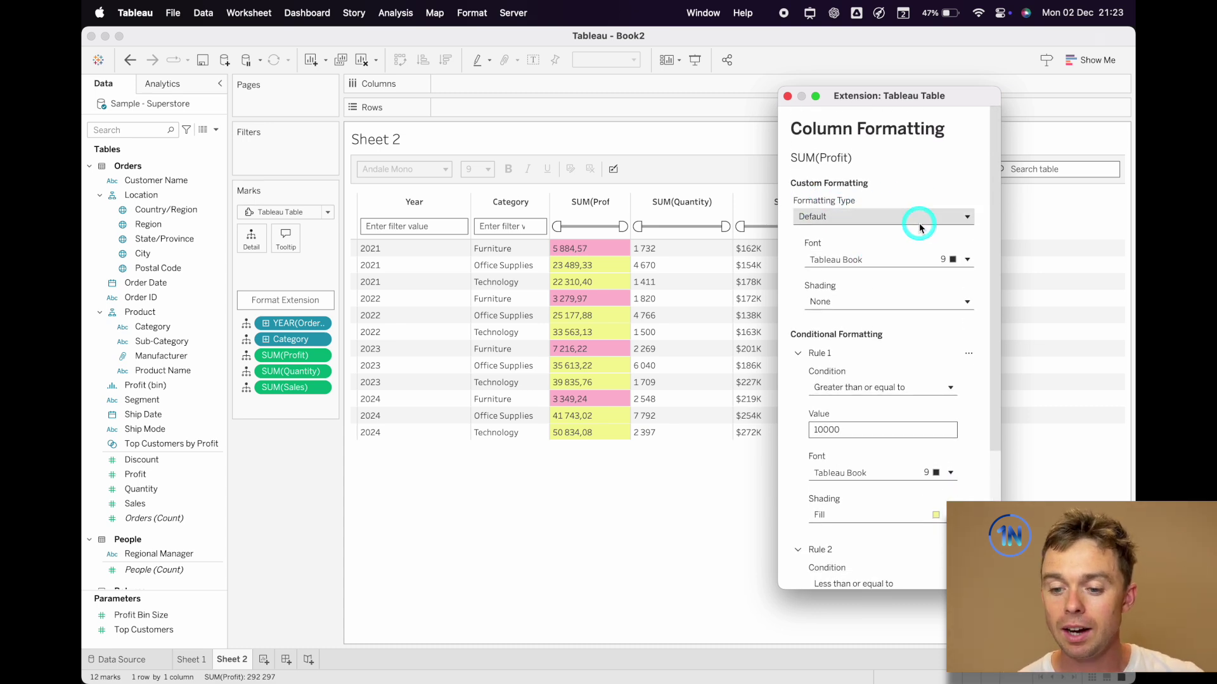
pyautogui.click(842, 303)
pyautogui.click(842, 303)
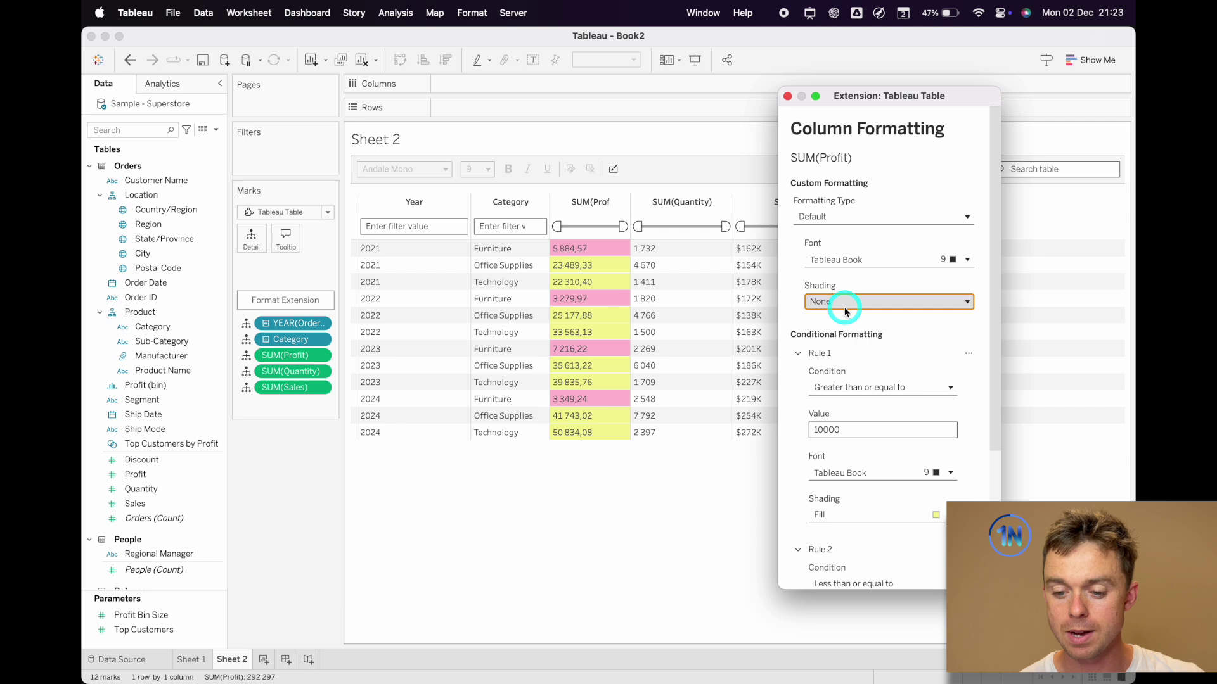
pyautogui.click(828, 217)
pyautogui.click(829, 217)
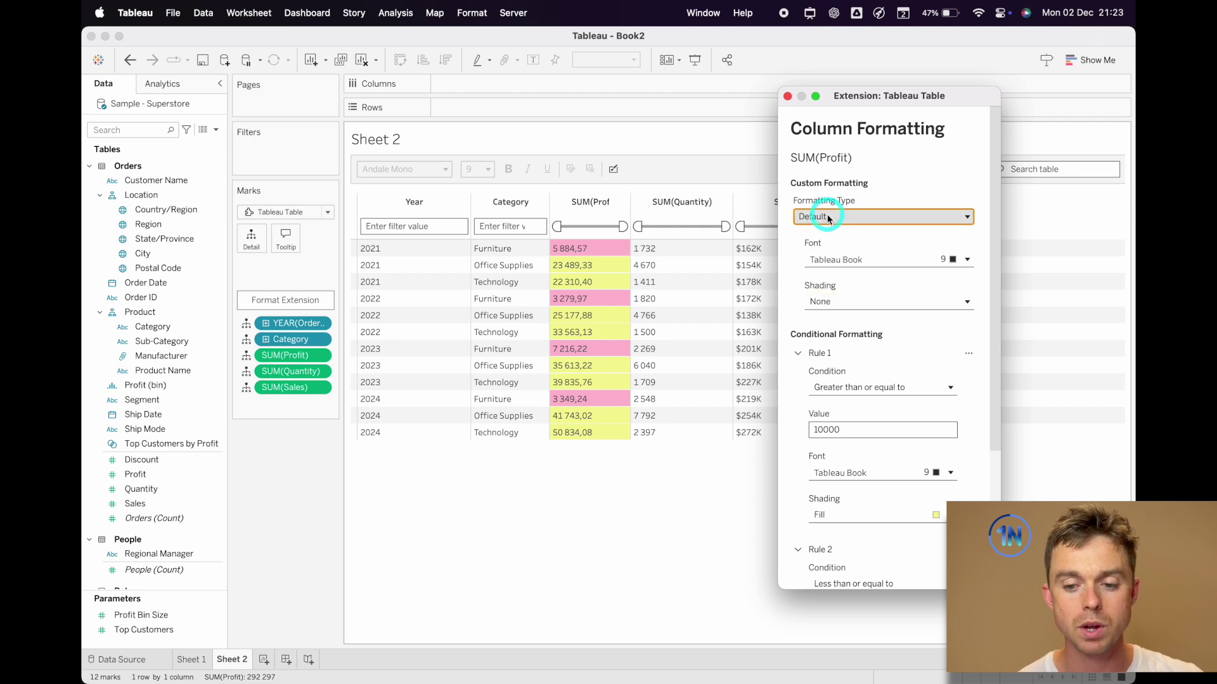
pyautogui.click(787, 96)
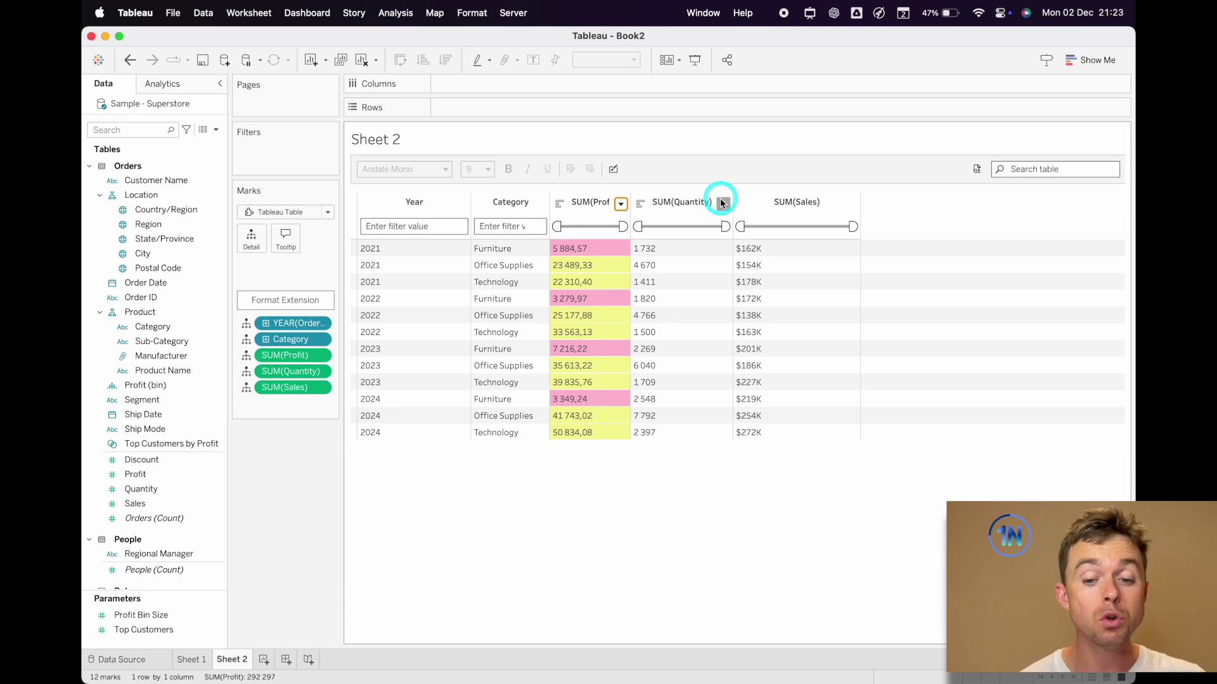
# Set SUM(Sales) Formatting Type to Data Bars with Show mark text ticked, then close the window
pyautogui.click(851, 205)
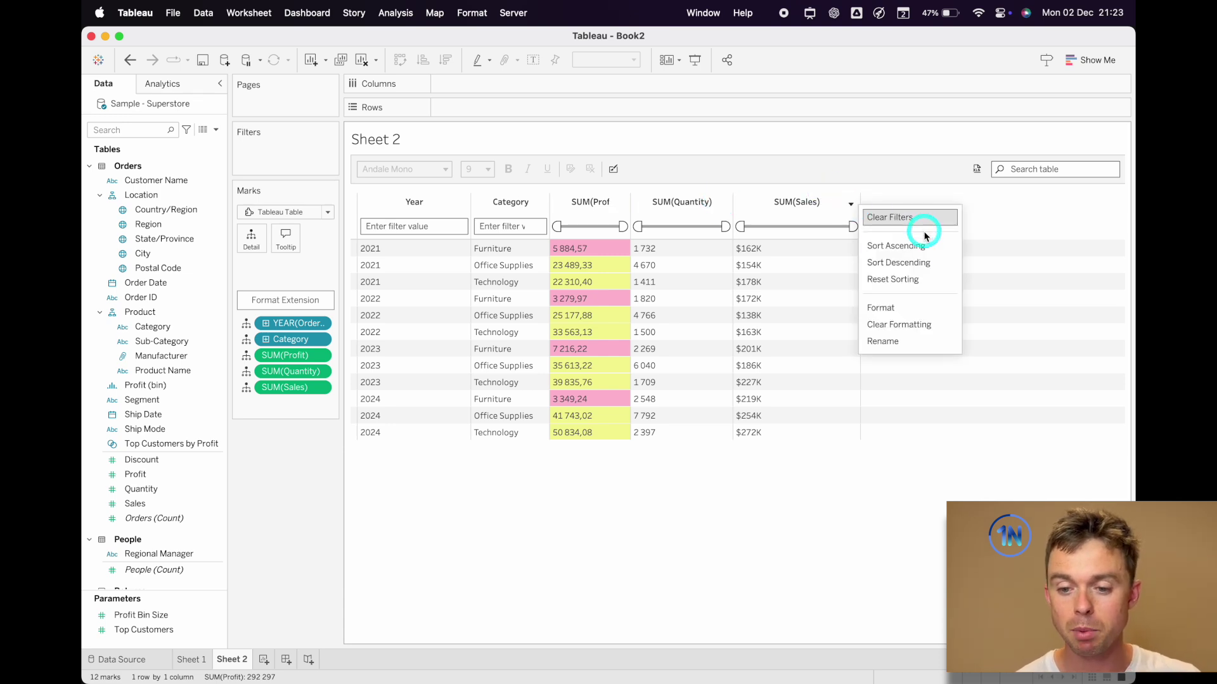
pyautogui.click(895, 307)
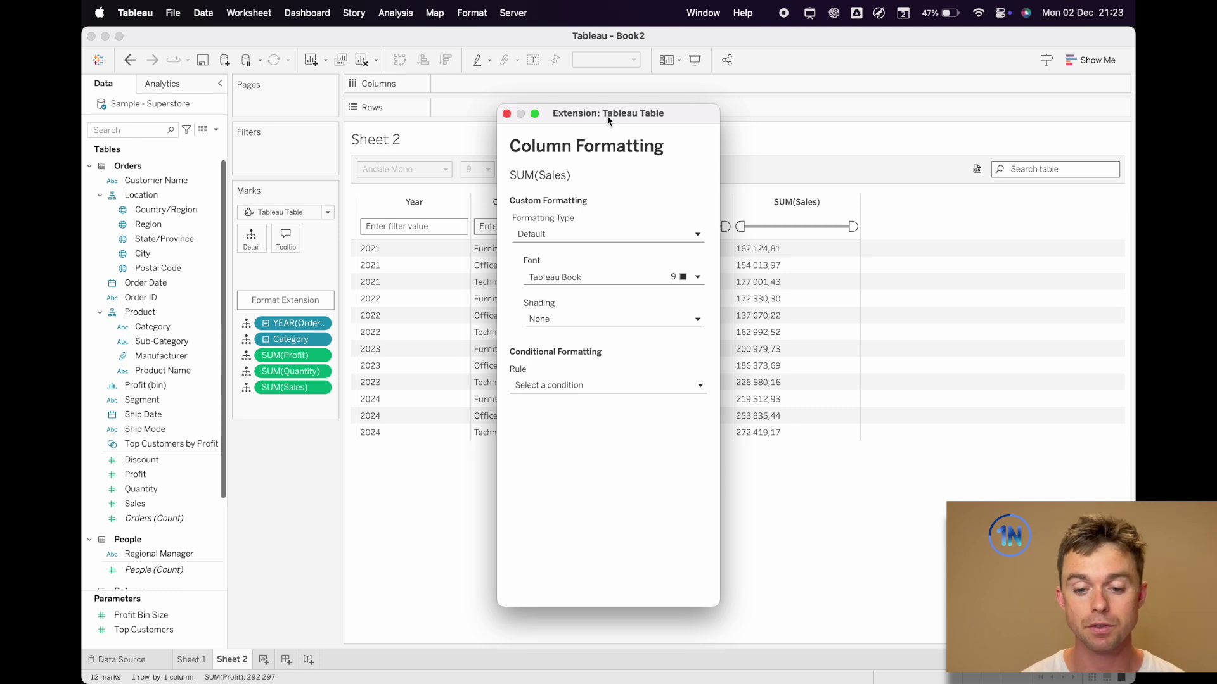
pyautogui.moveTo(607, 120); pyautogui.dragTo(586, 120)
pyautogui.click(569, 238)
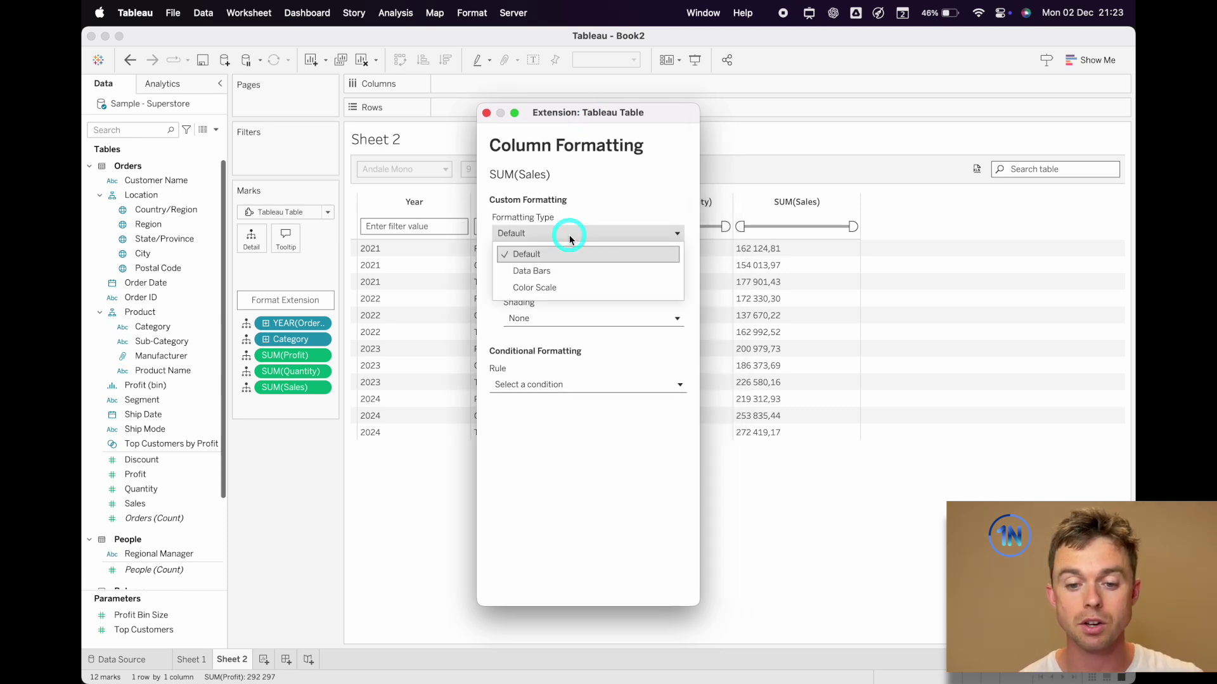
pyautogui.click(564, 270)
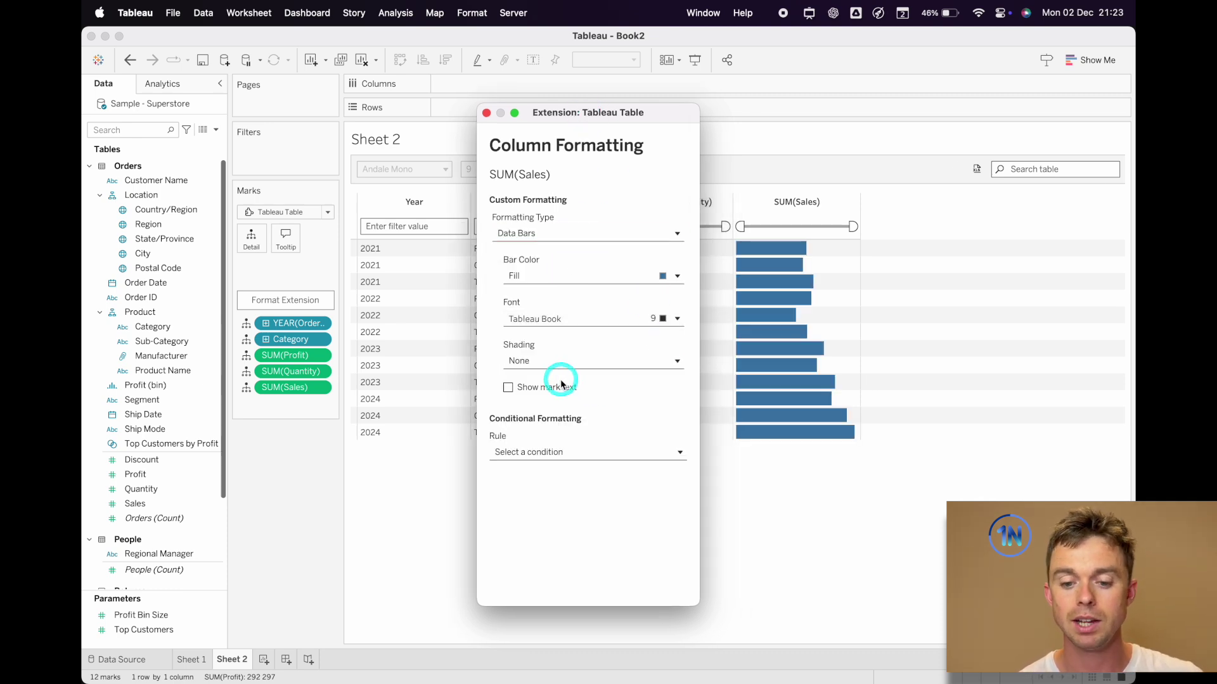
pyautogui.click(507, 387)
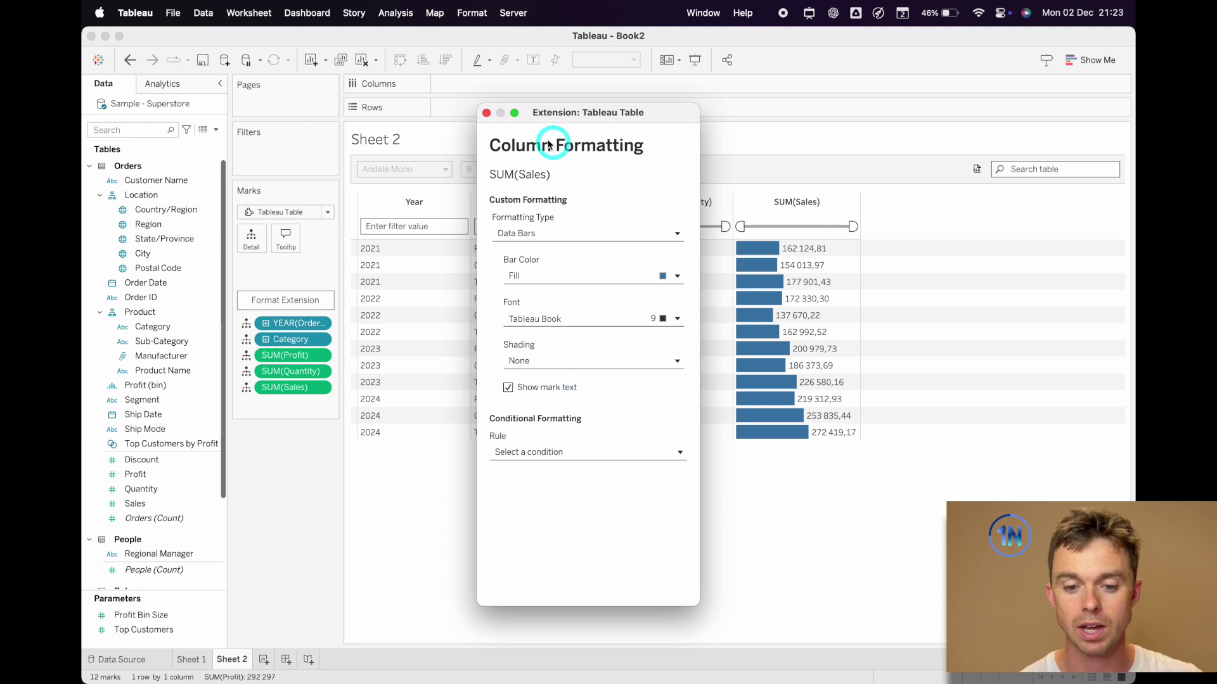
pyautogui.click(486, 112)
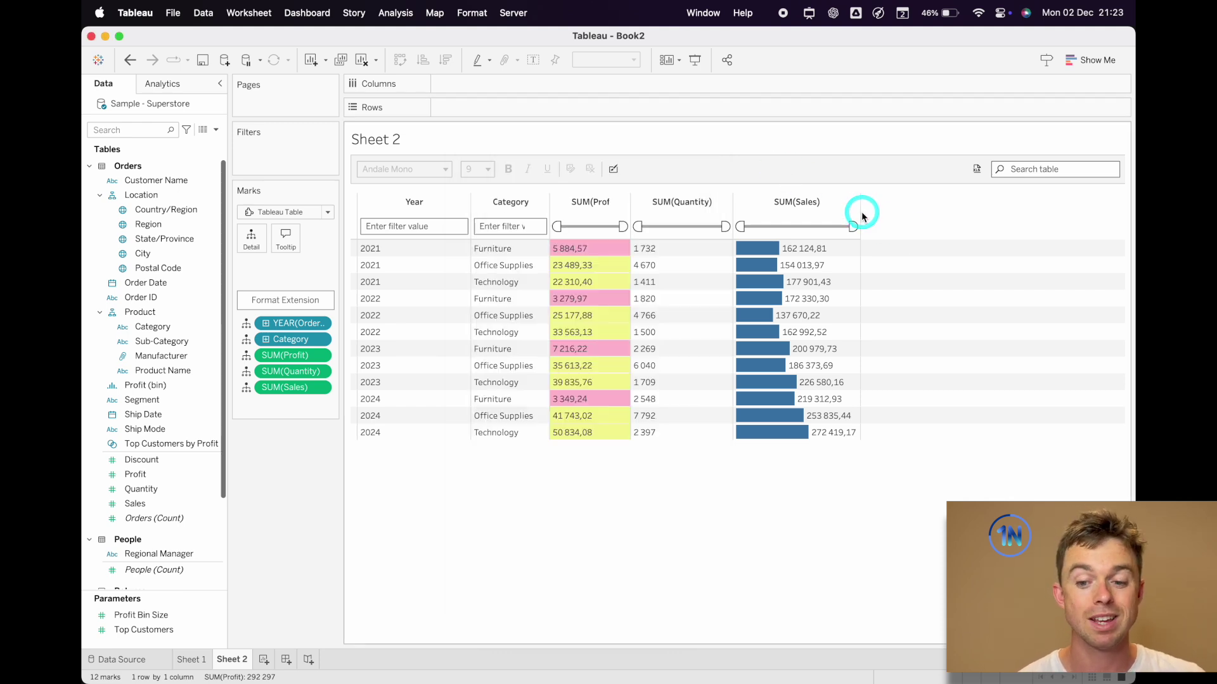
# Stretch the SUM(Sales) column wider so its blue bars lengthen and labels fit
pyautogui.moveTo(862, 217); pyautogui.dragTo(964, 209)
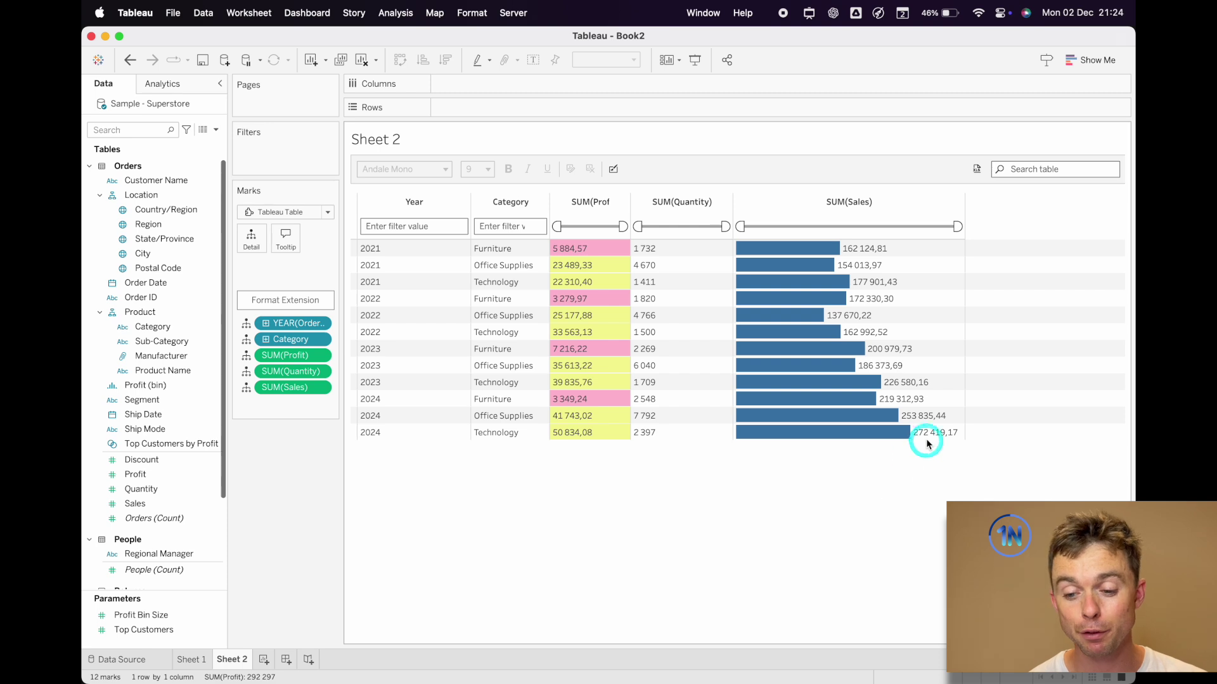
pyautogui.moveTo(885, 282)
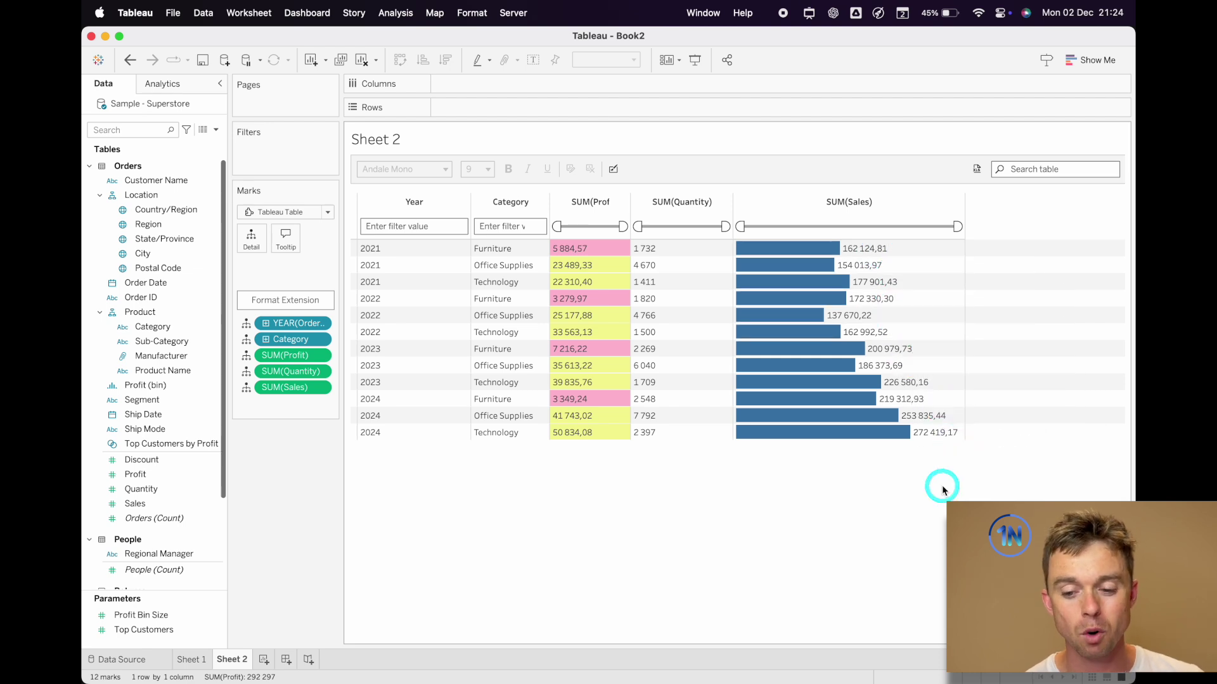
pyautogui.moveTo(923, 429)
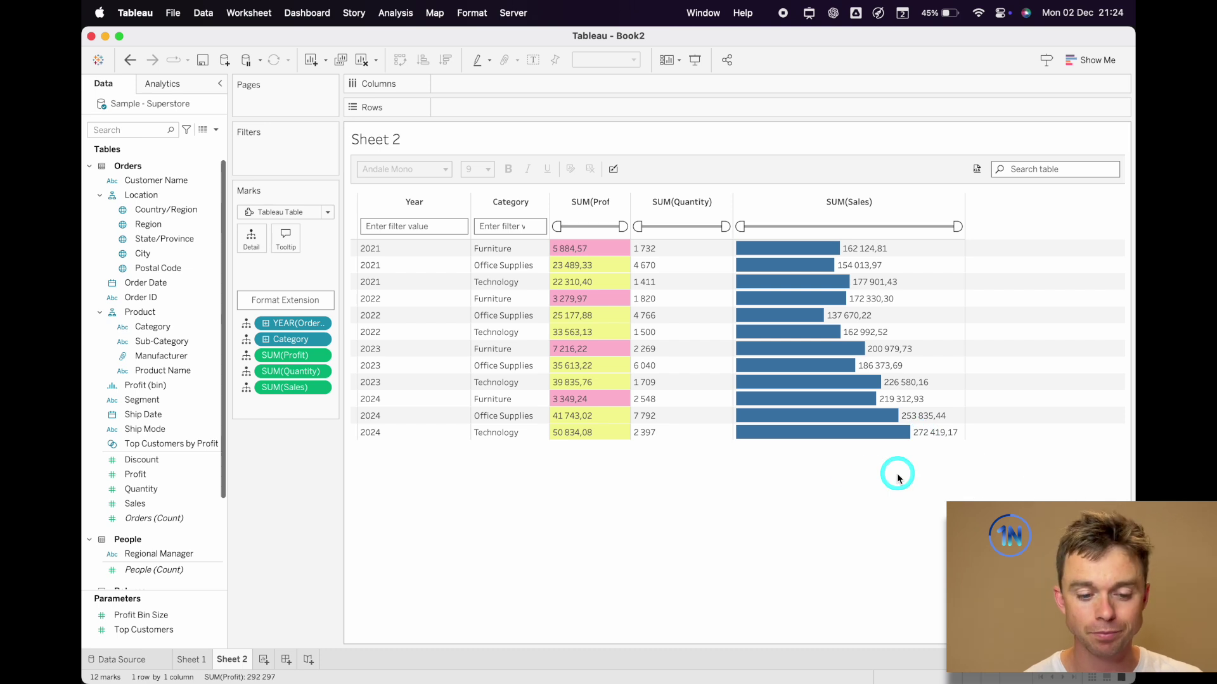
# Format Sales pane numbers as Currency (Custom) with 0 decimals, Thousands (K) and a $ prefix
pyautogui.rightClick(168, 504)
pyautogui.click(592, 565)
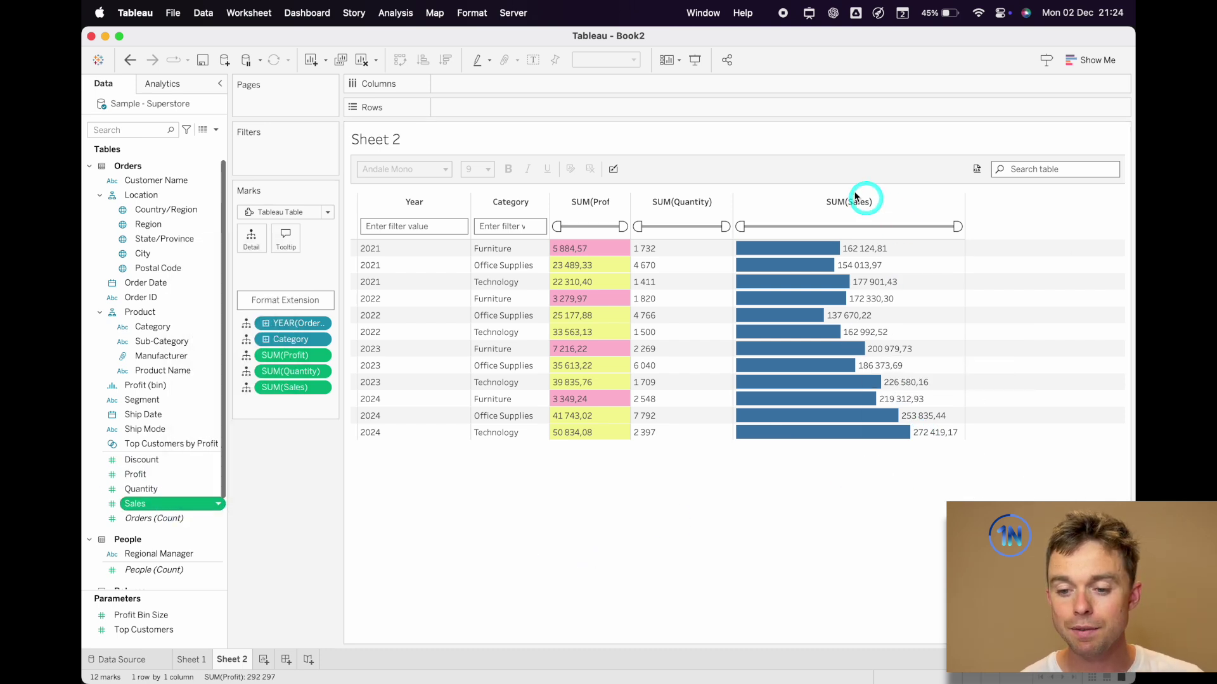
pyautogui.click(285, 390)
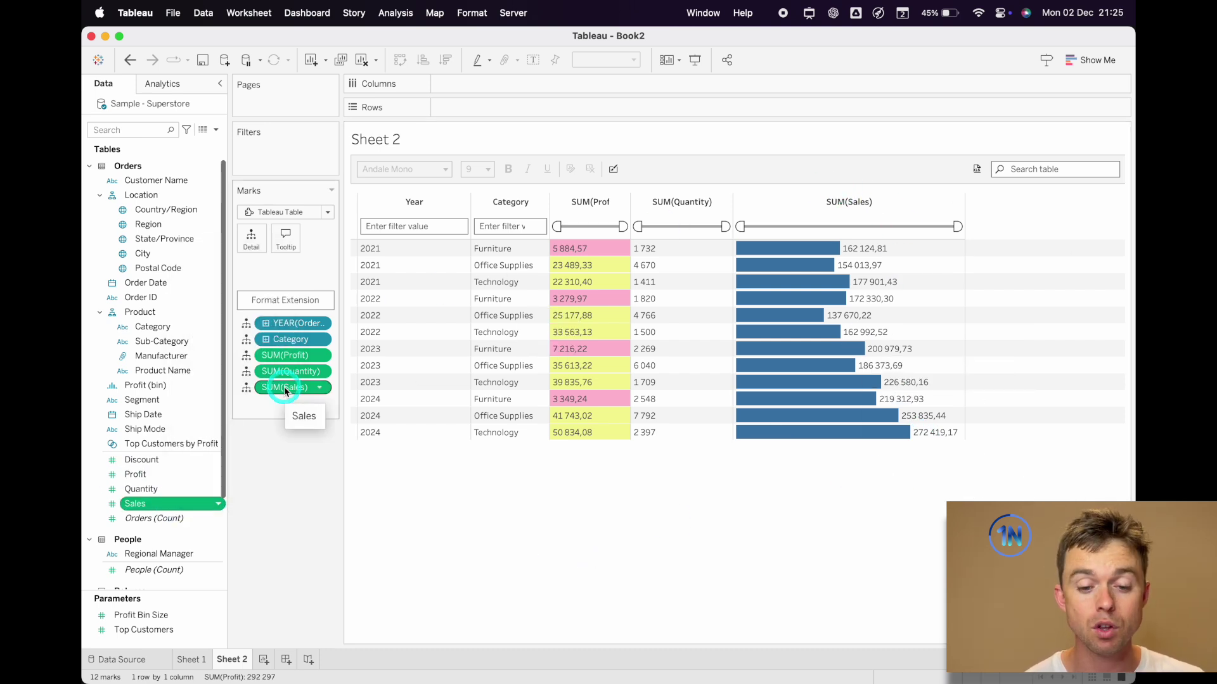
pyautogui.rightClick(285, 391)
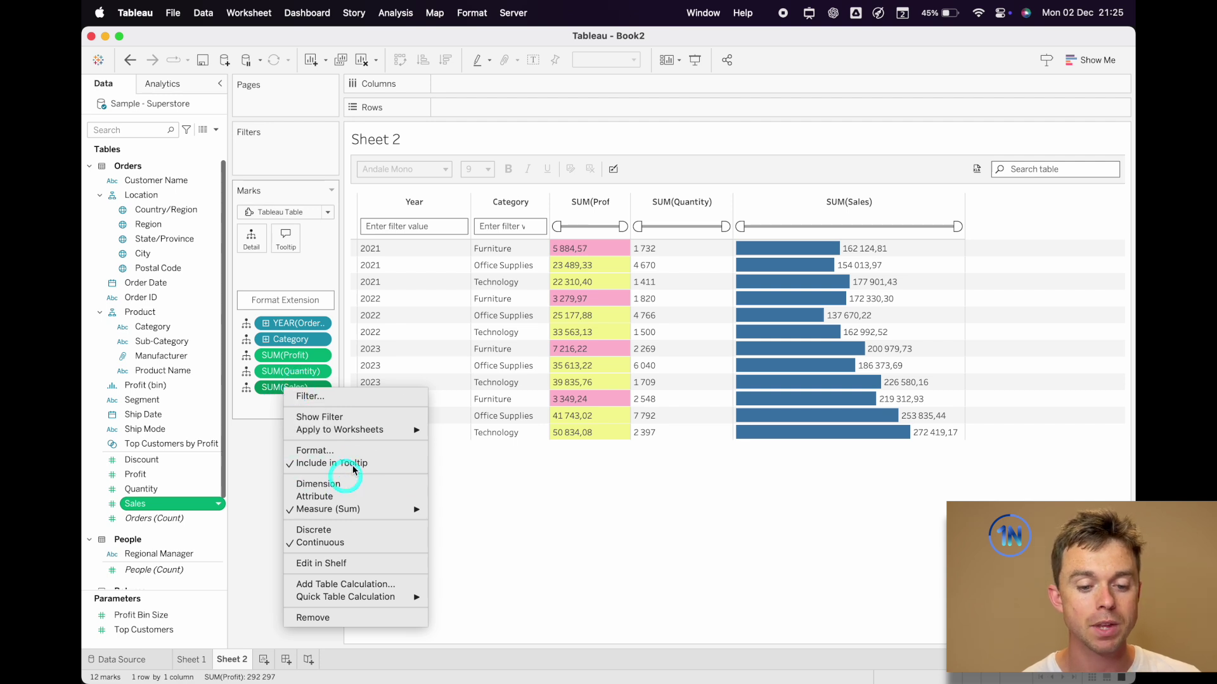
pyautogui.click(315, 451)
pyautogui.click(182, 229)
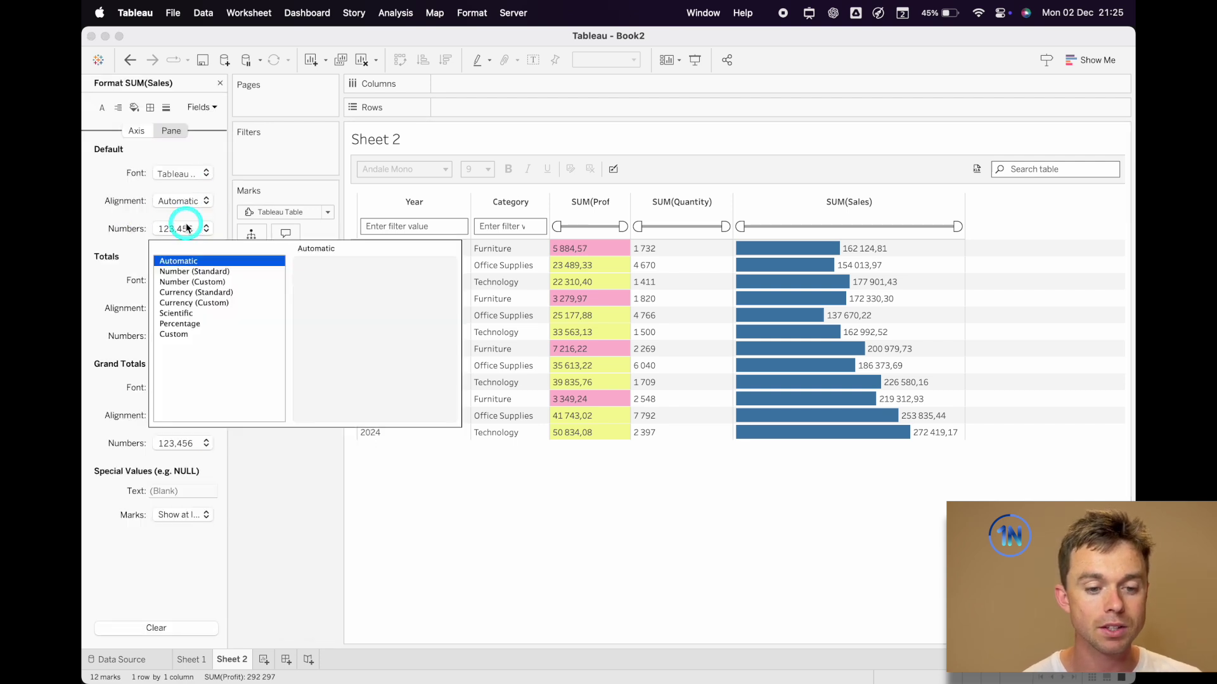
pyautogui.click(200, 305)
pyautogui.click(341, 288)
pyautogui.click(341, 289)
pyautogui.click(356, 353)
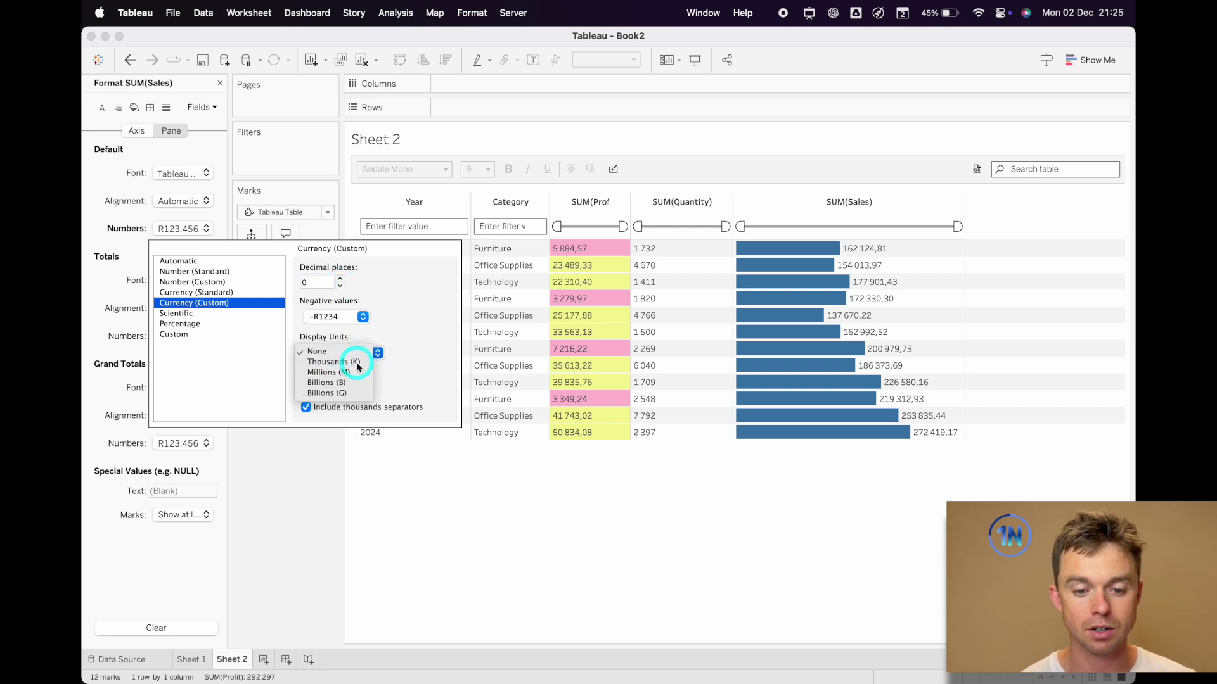
pyautogui.click(356, 362)
pyautogui.doubleClick(317, 387)
pyautogui.press('BackSpace')
pyautogui.write('$')
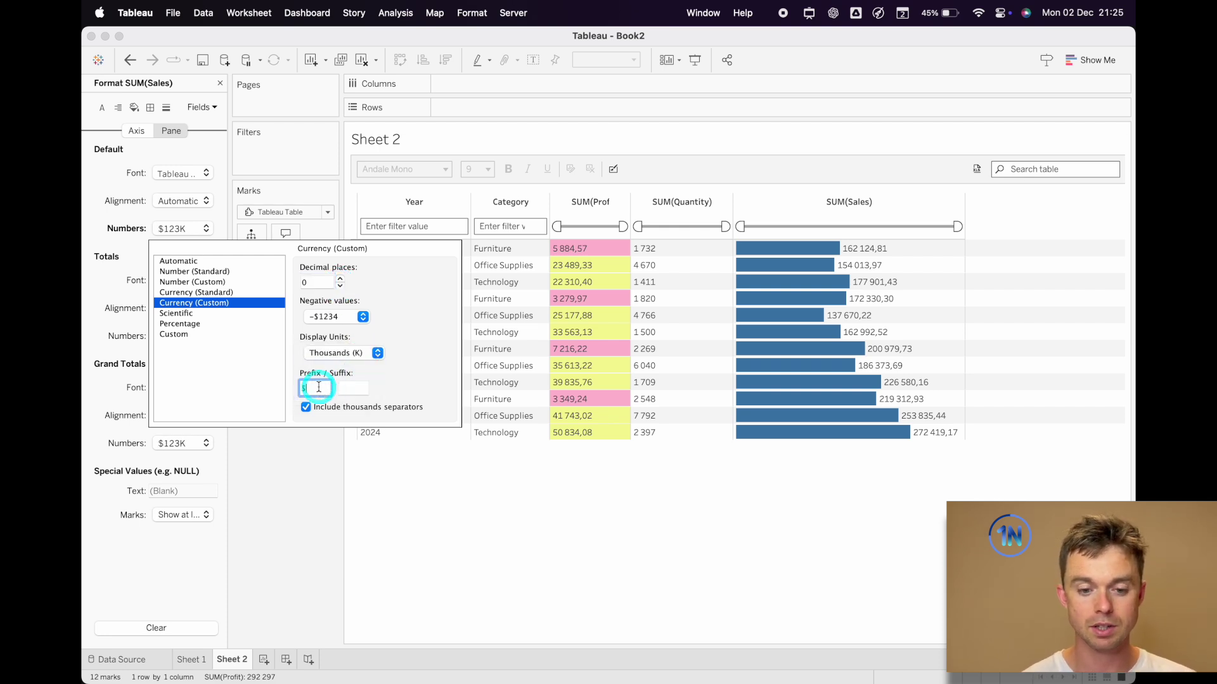
pyautogui.click(437, 551)
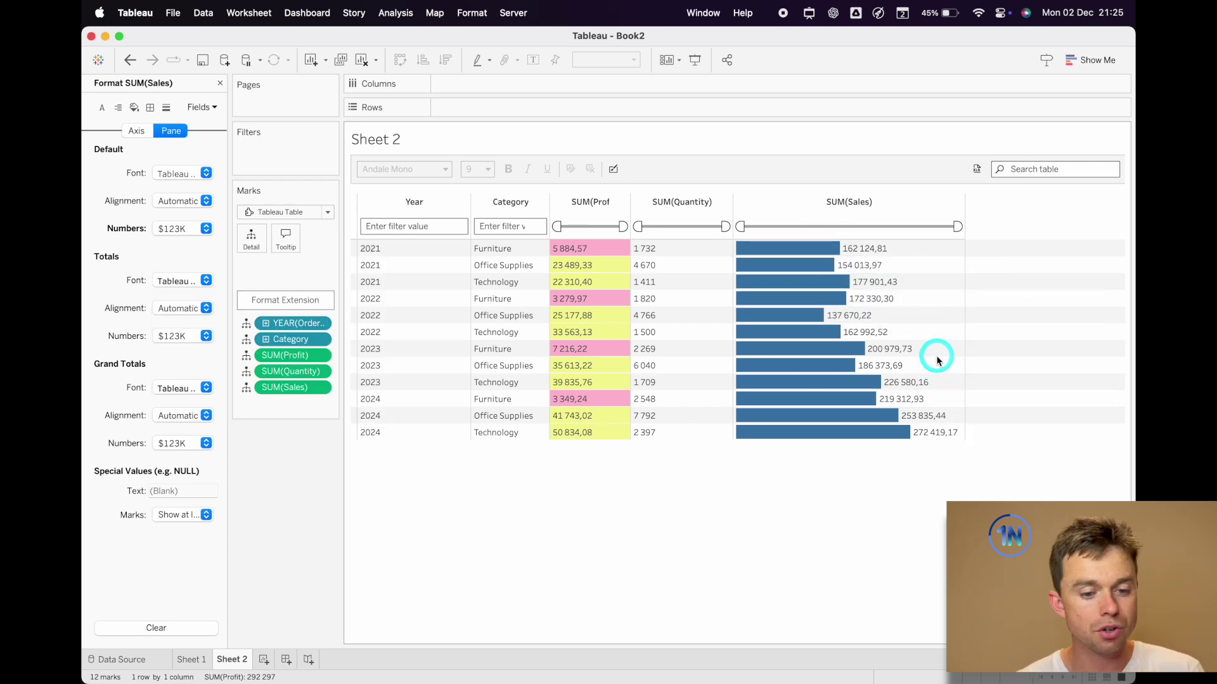
# Give Sales axis numbers the same Currency (Custom), 0 decimals, Thousands (K), $ prefix format
pyautogui.click(136, 131)
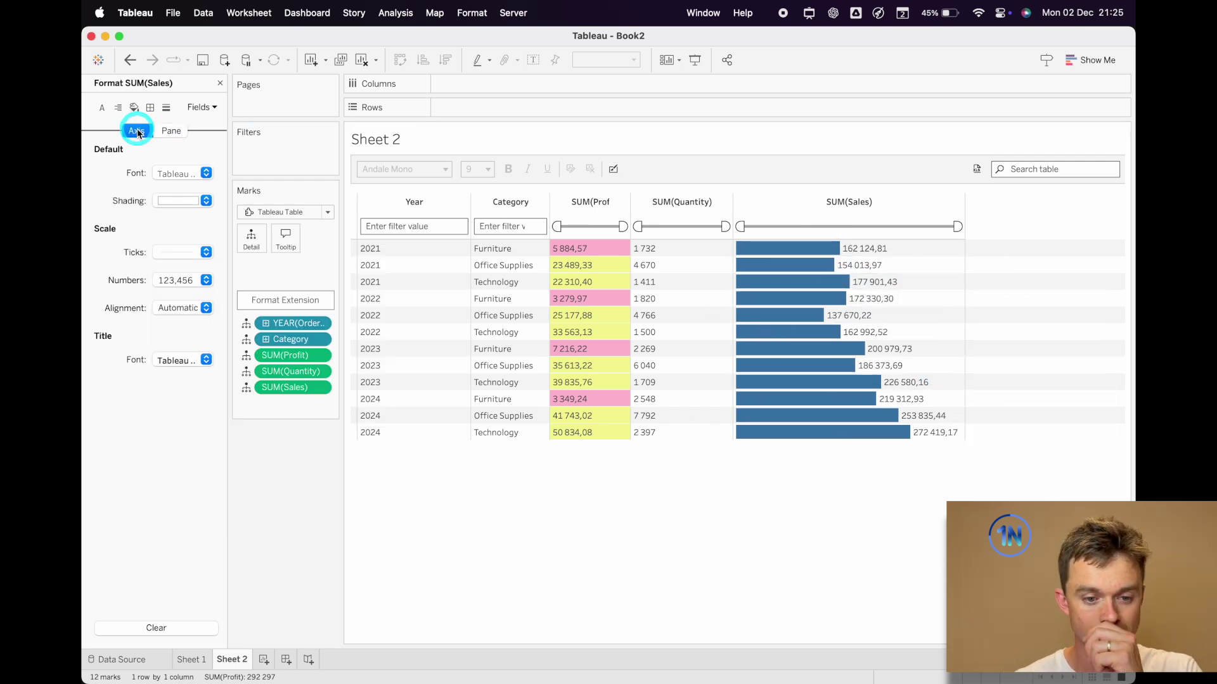
pyautogui.click(203, 280)
pyautogui.click(201, 345)
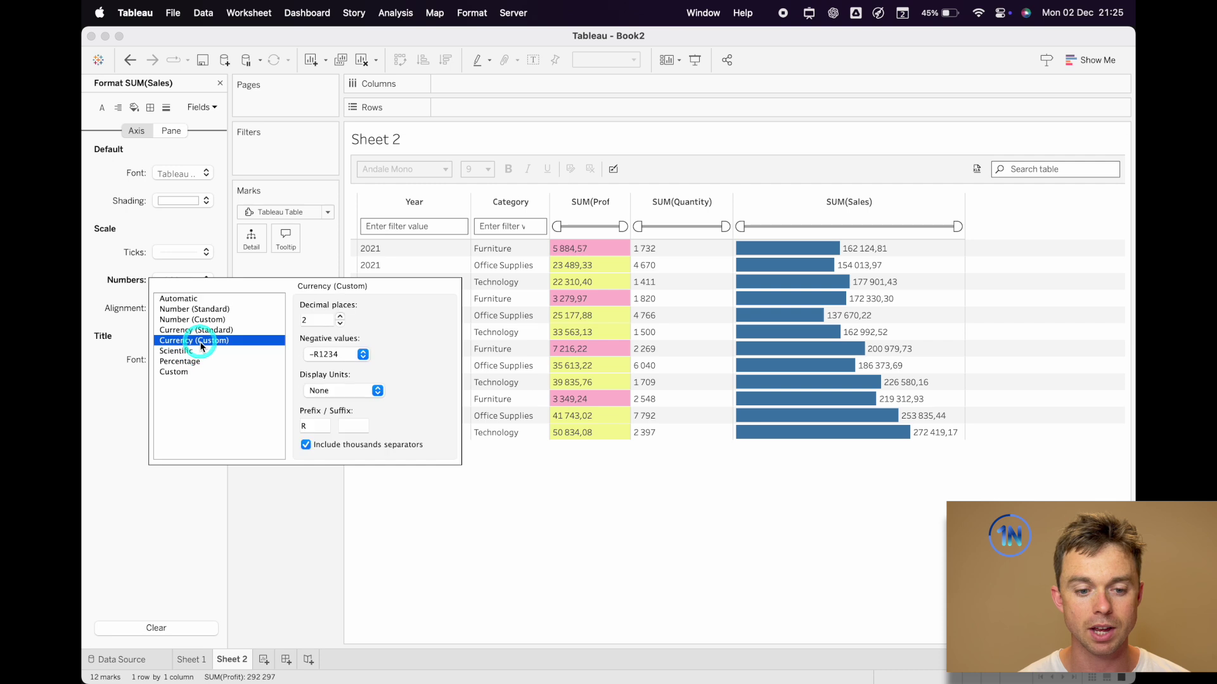
pyautogui.click(341, 324)
pyautogui.click(340, 324)
pyautogui.click(342, 391)
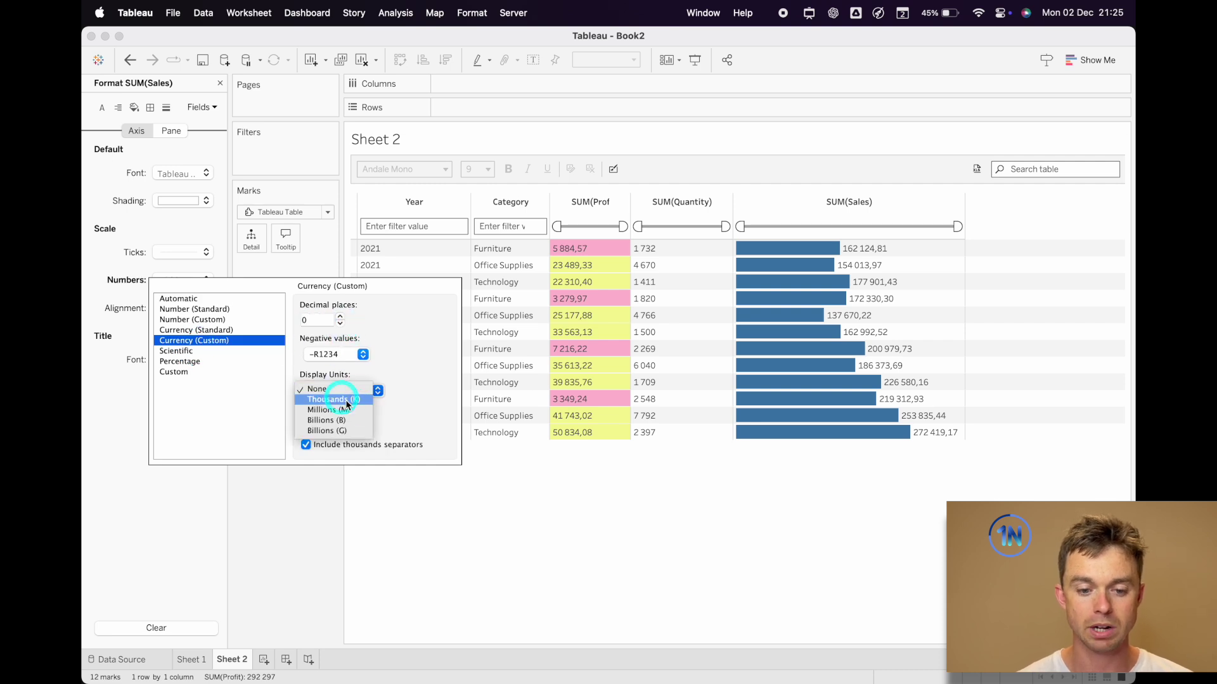
pyautogui.click(348, 400)
pyautogui.click(316, 424)
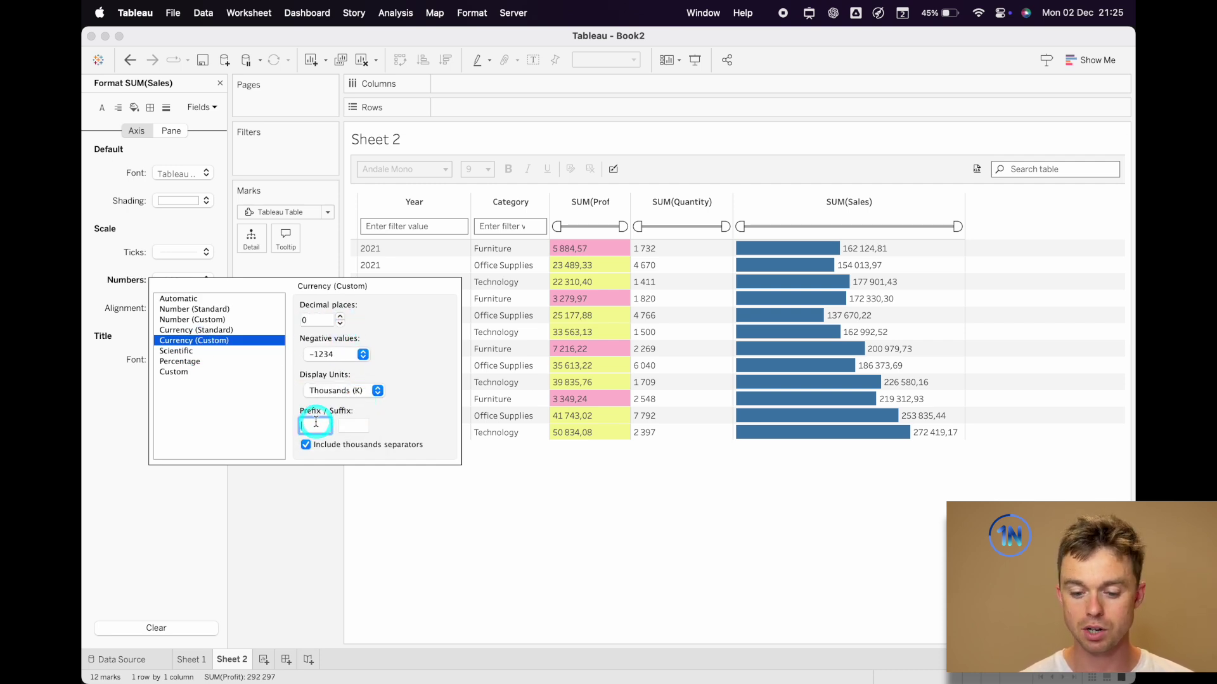
pyautogui.write('$')
pyautogui.press('Return')
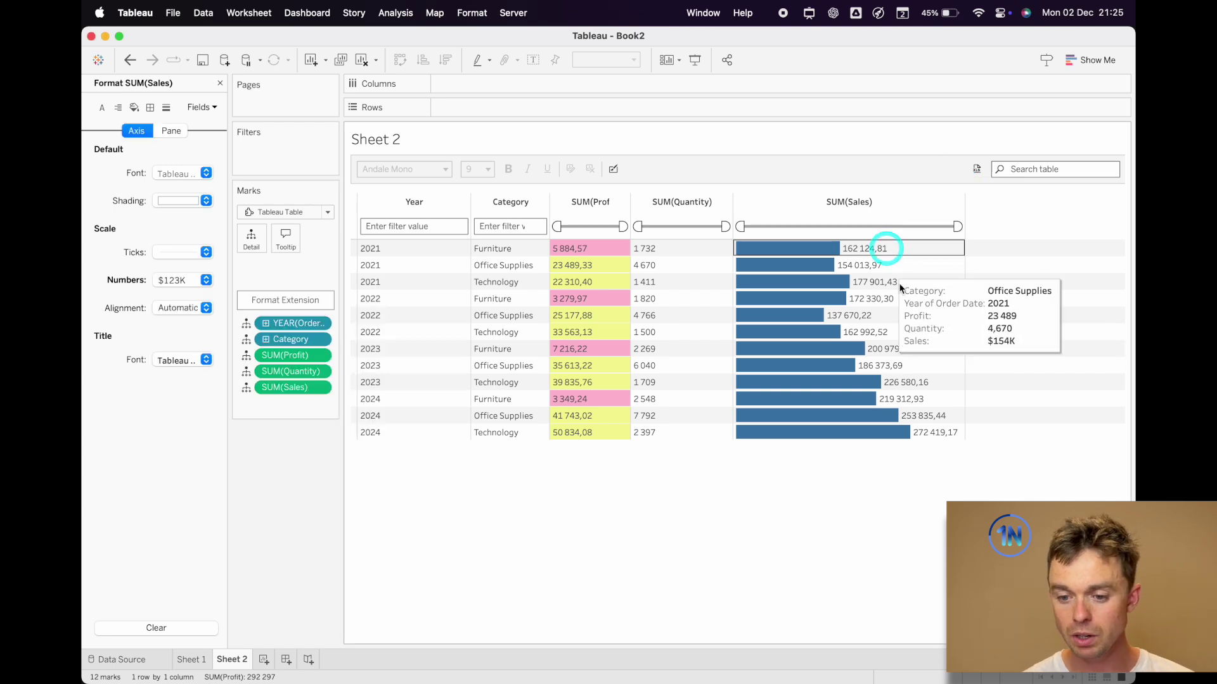
pyautogui.click(219, 83)
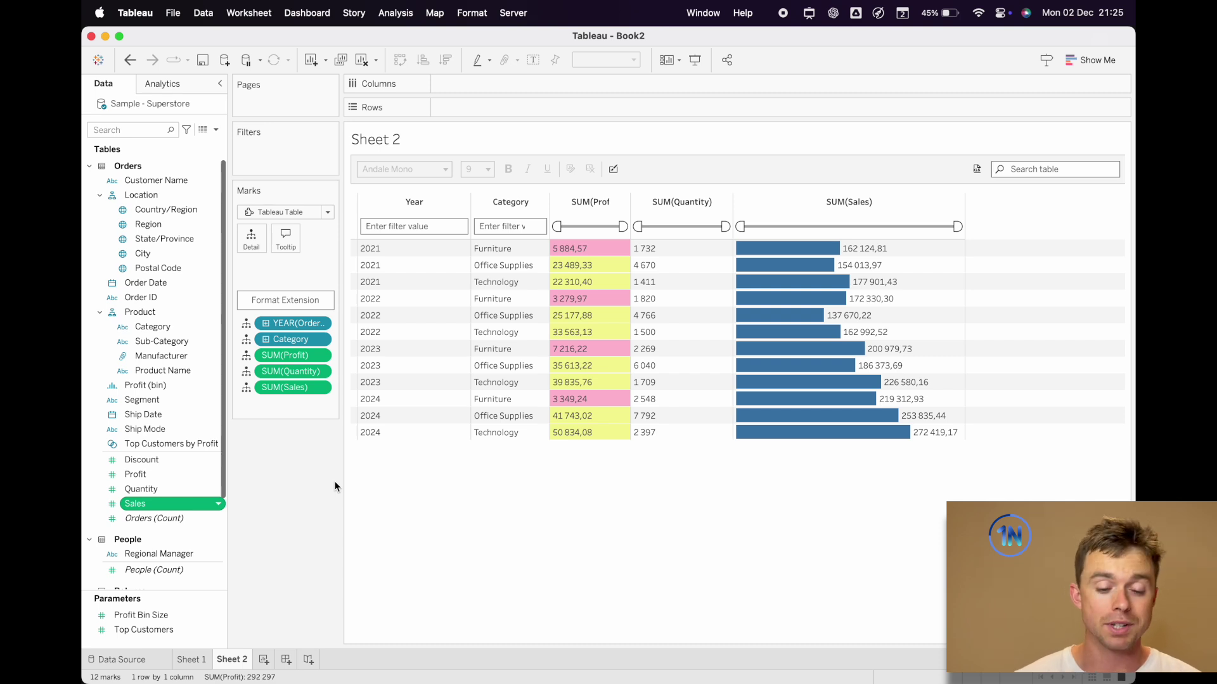
# Set Sales' default number format to Currency (Custom), 0 decimals, $ prefix, Thousands (K)
pyautogui.rightClick(144, 503)
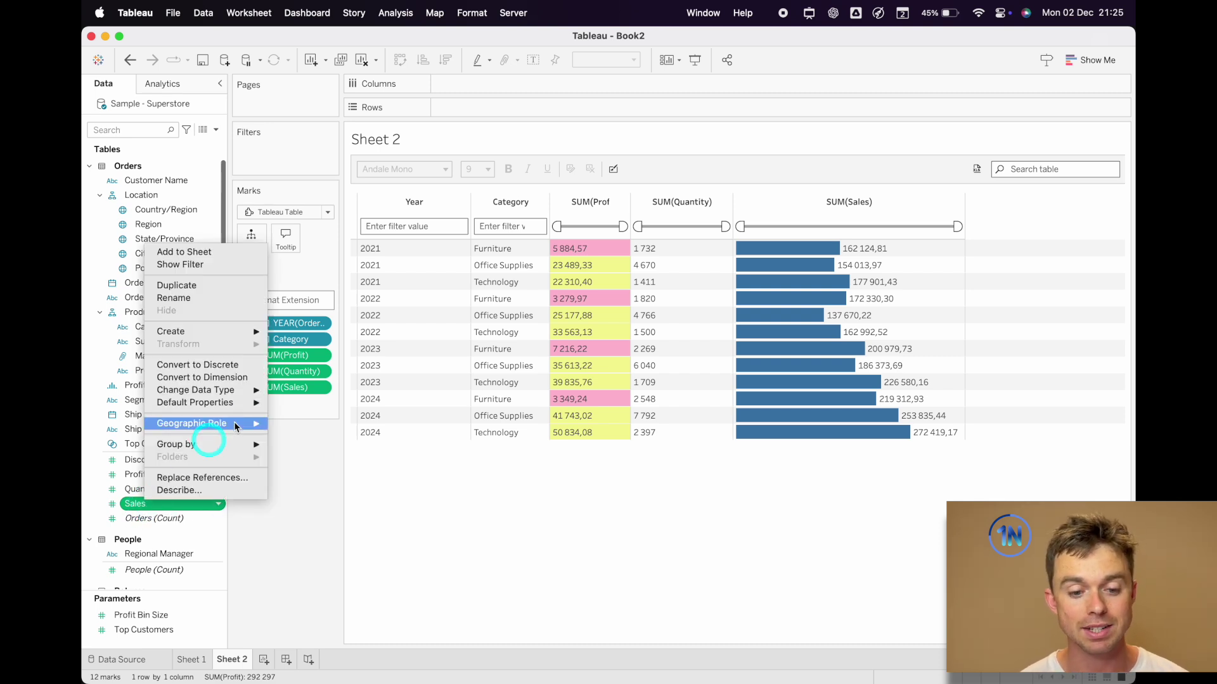
pyautogui.click(244, 404)
pyautogui.click(341, 430)
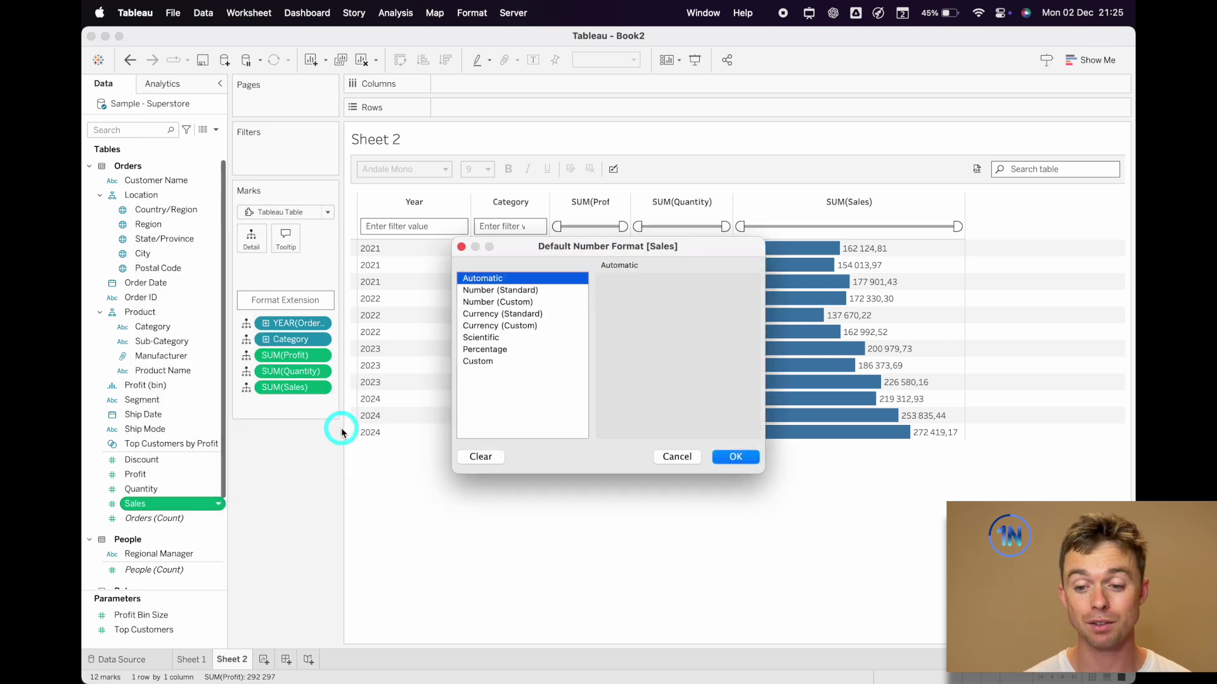
pyautogui.click(505, 331)
pyautogui.click(643, 306)
pyautogui.click(644, 305)
pyautogui.click(625, 406)
pyautogui.press('BackSpace')
pyautogui.write('$')
pyautogui.click(687, 370)
pyautogui.click(653, 383)
pyautogui.click(734, 456)
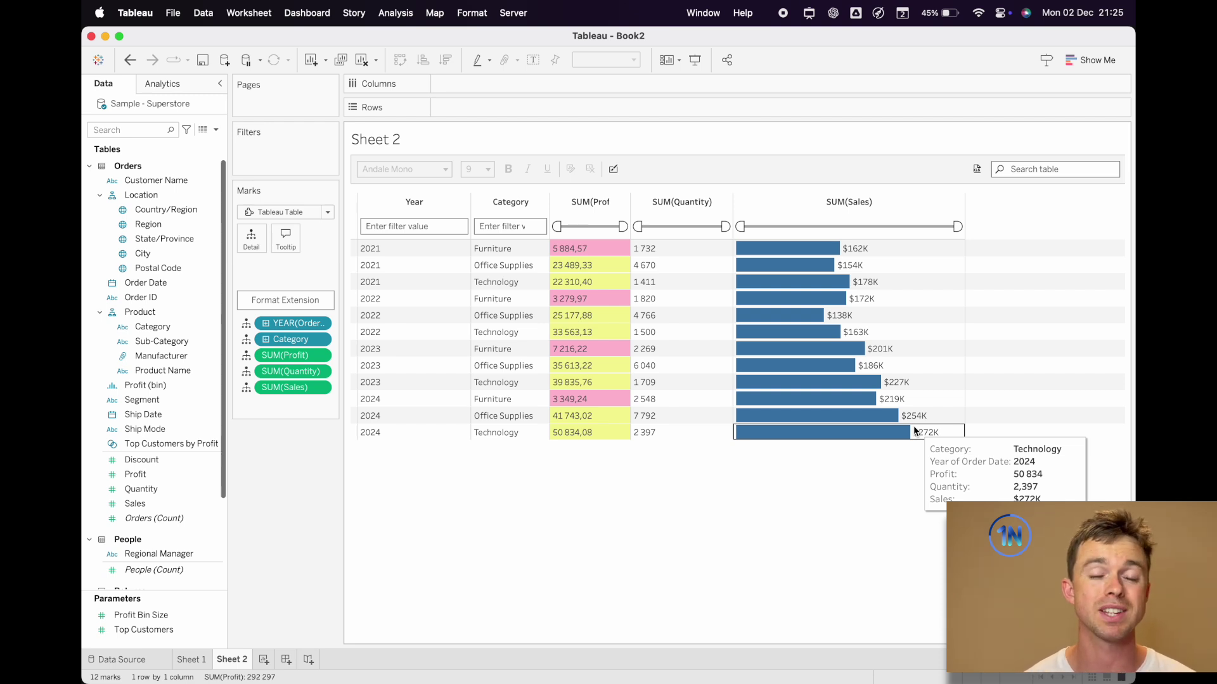
# Reset the Sales default number format to Automatic and resize the SUM(Sales) column to fit labels like 162 124,81
pyautogui.moveTo(964, 202); pyautogui.dragTo(902, 219)
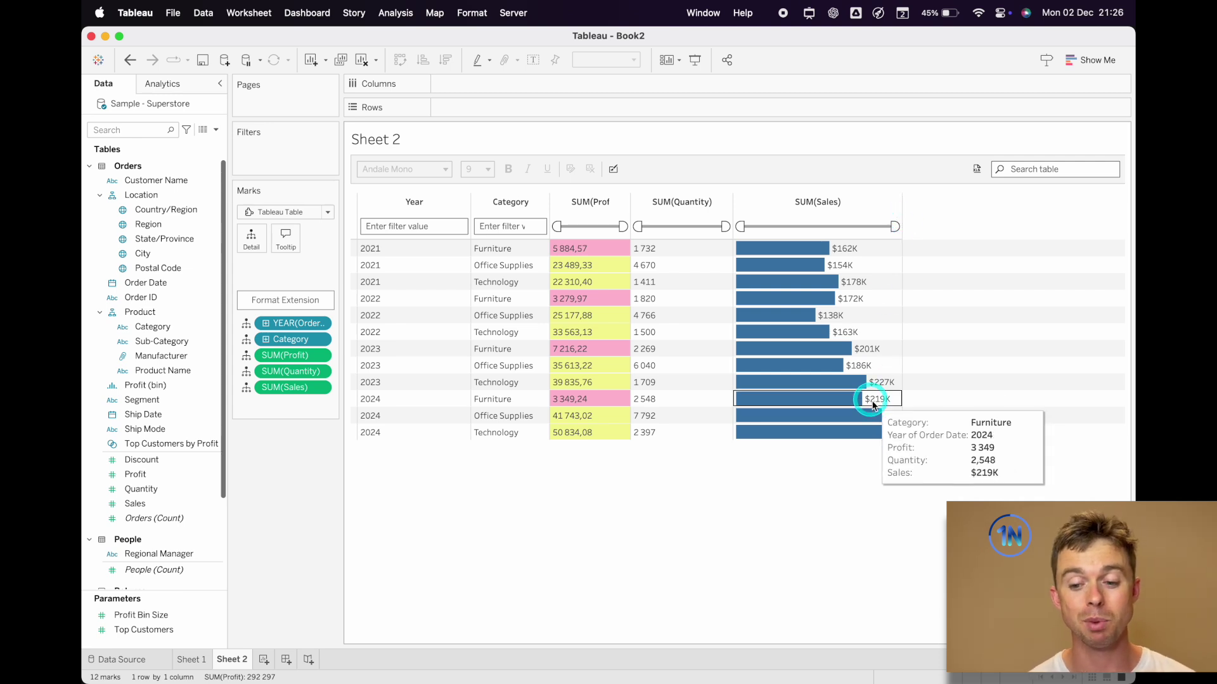
pyautogui.click(901, 433)
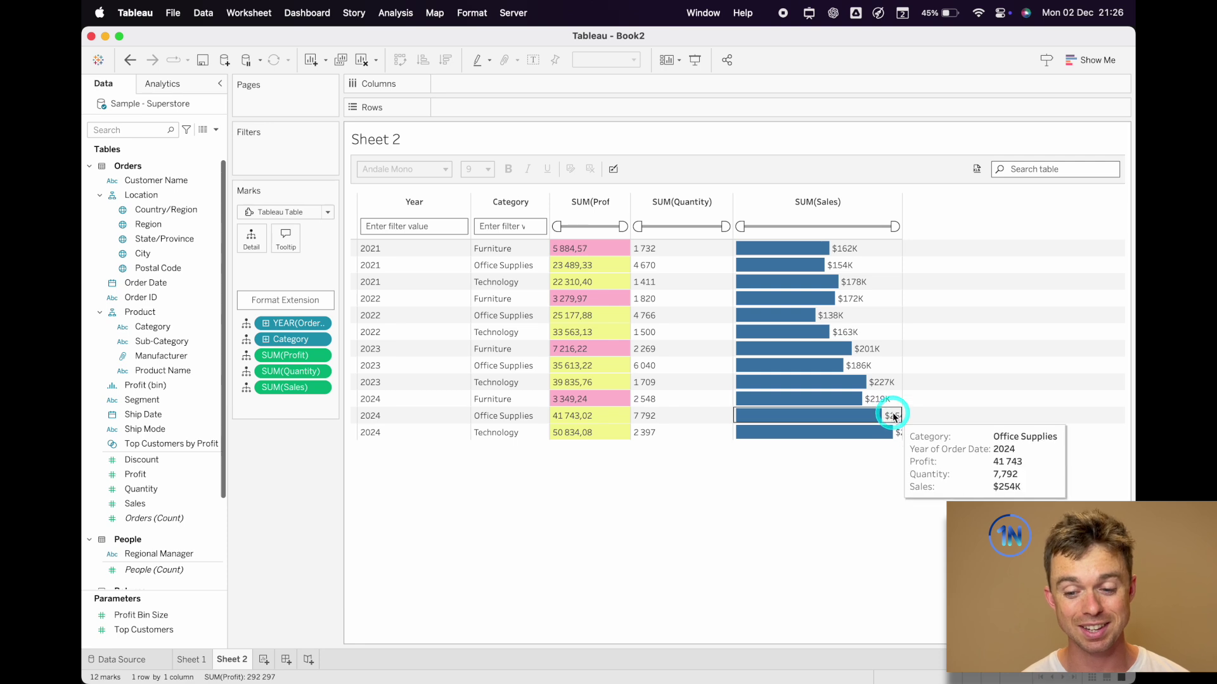
pyautogui.click(157, 503)
pyautogui.rightClick(156, 503)
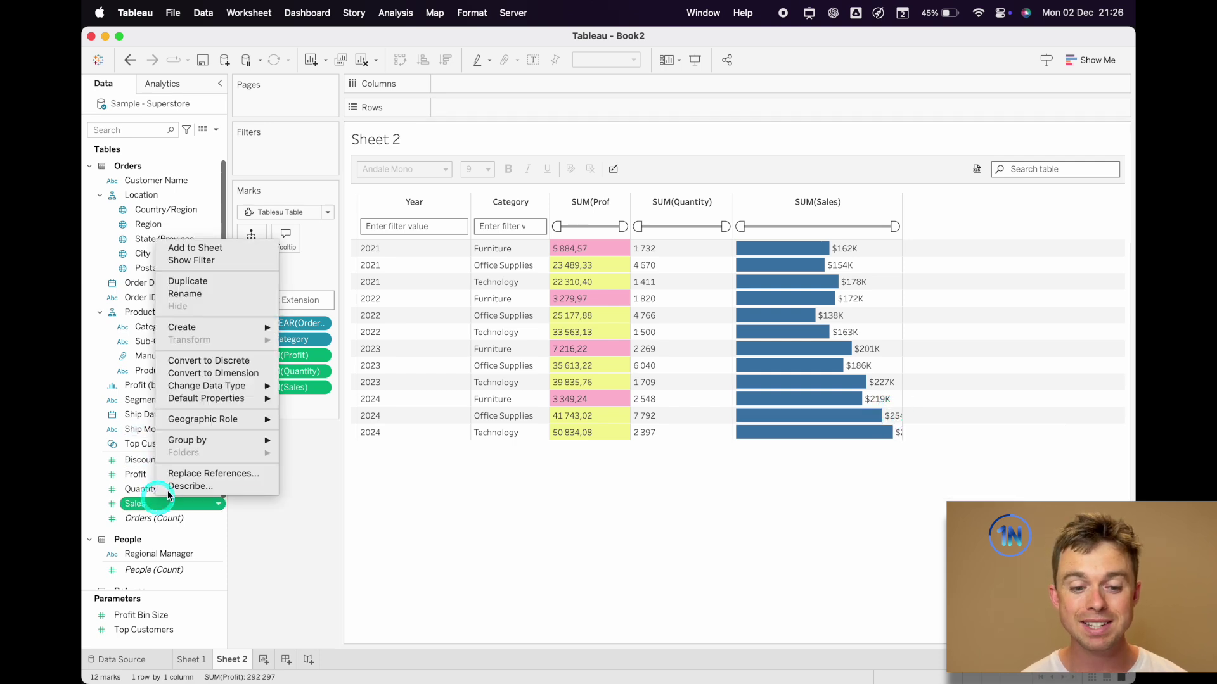
pyautogui.moveTo(209, 398)
pyautogui.click(356, 423)
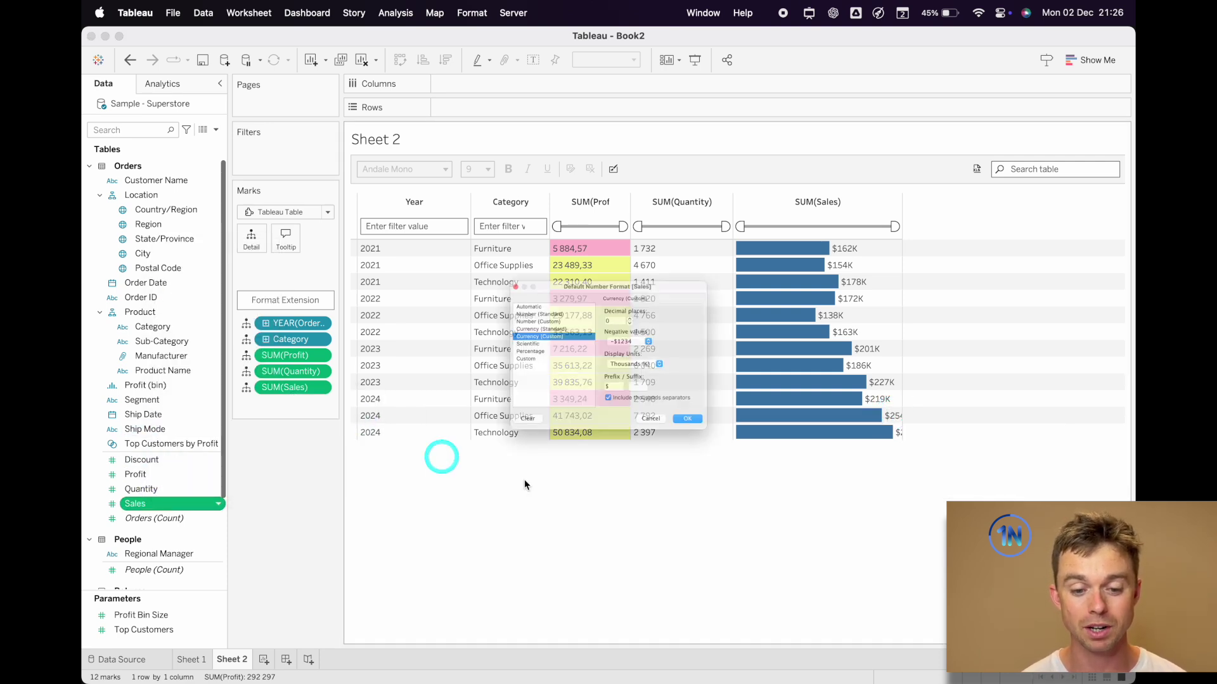
pyautogui.click(499, 278)
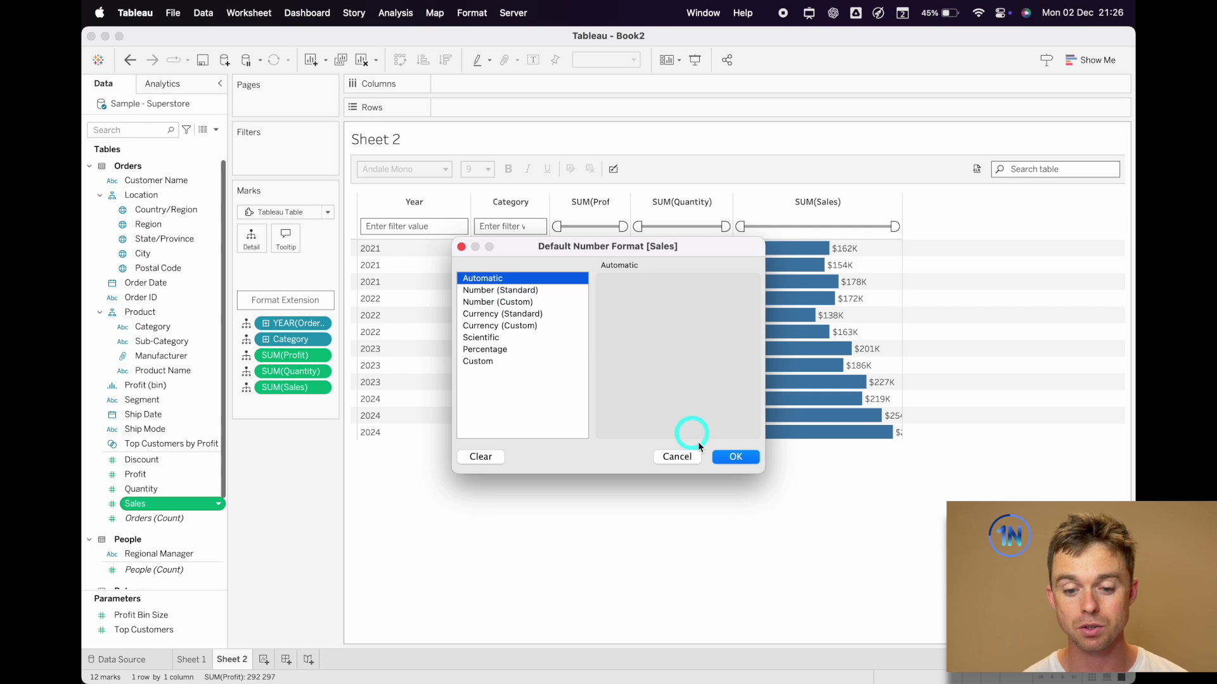
pyautogui.click(735, 456)
pyautogui.moveTo(902, 225); pyautogui.dragTo(937, 218)
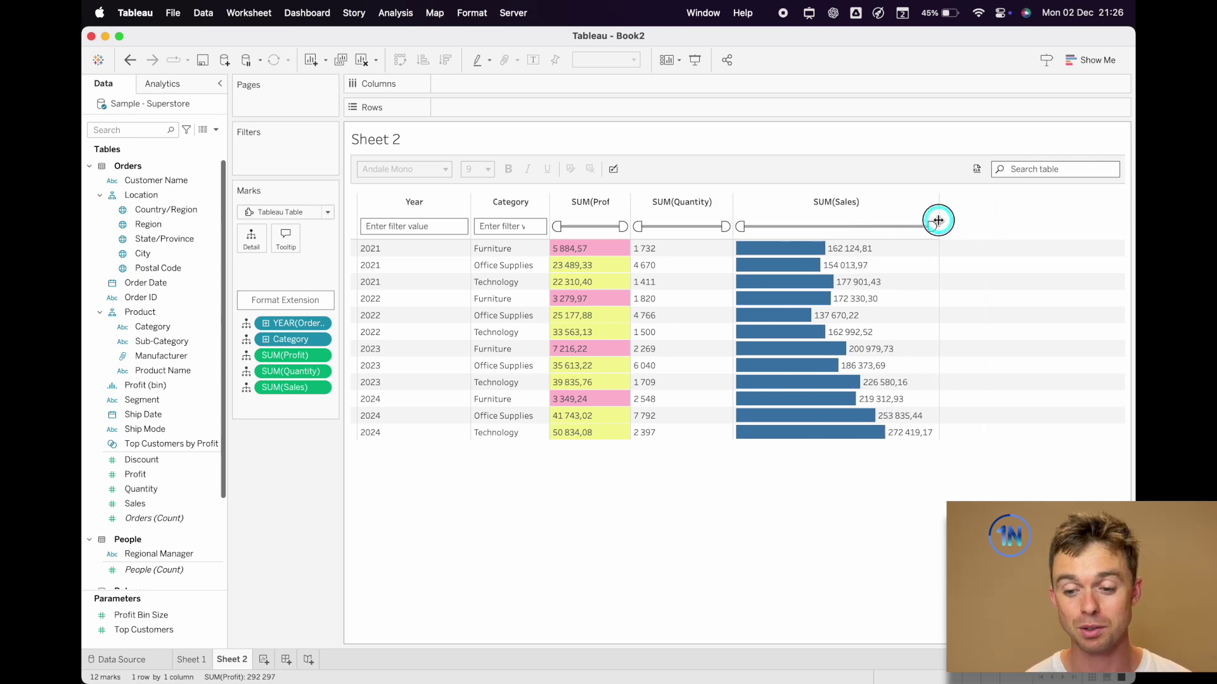
# Drag the Category and SUM(Profit) column borders wider so their headers and filter prompts show in full
pyautogui.click(174, 491)
pyautogui.click(239, 501)
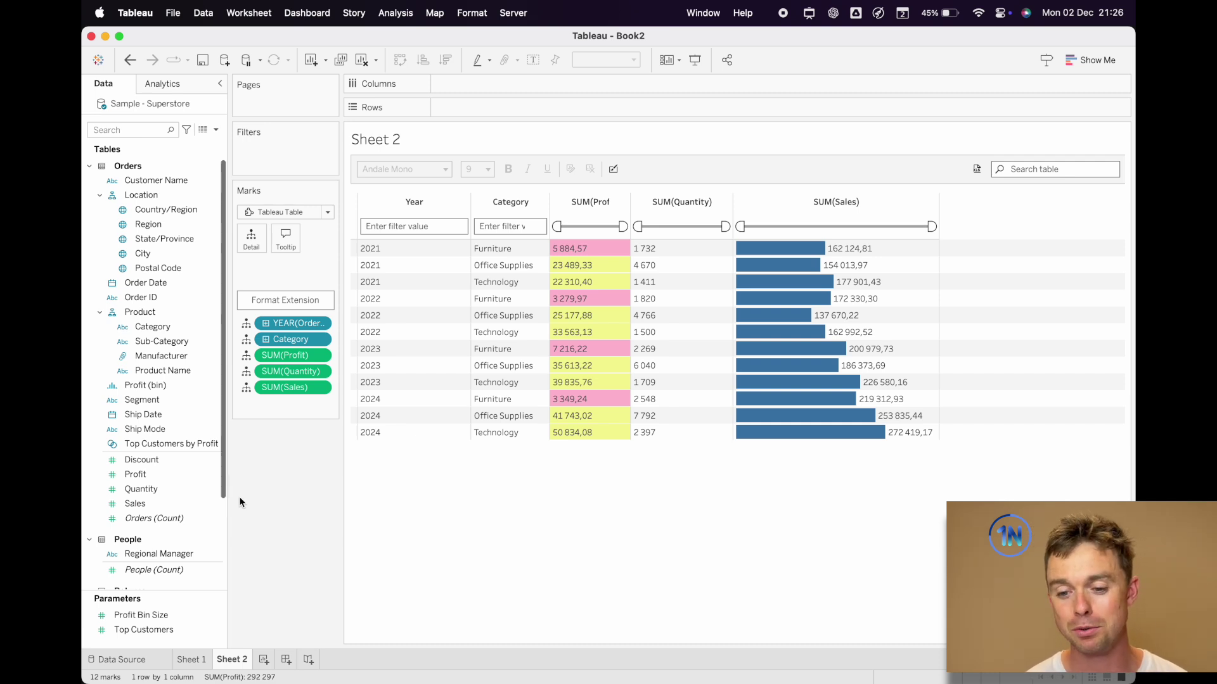
pyautogui.moveTo(549, 215); pyautogui.dragTo(574, 220)
pyautogui.moveTo(659, 223); pyautogui.dragTo(686, 220)
pyautogui.moveTo(733, 511); pyautogui.dragTo(737, 532)
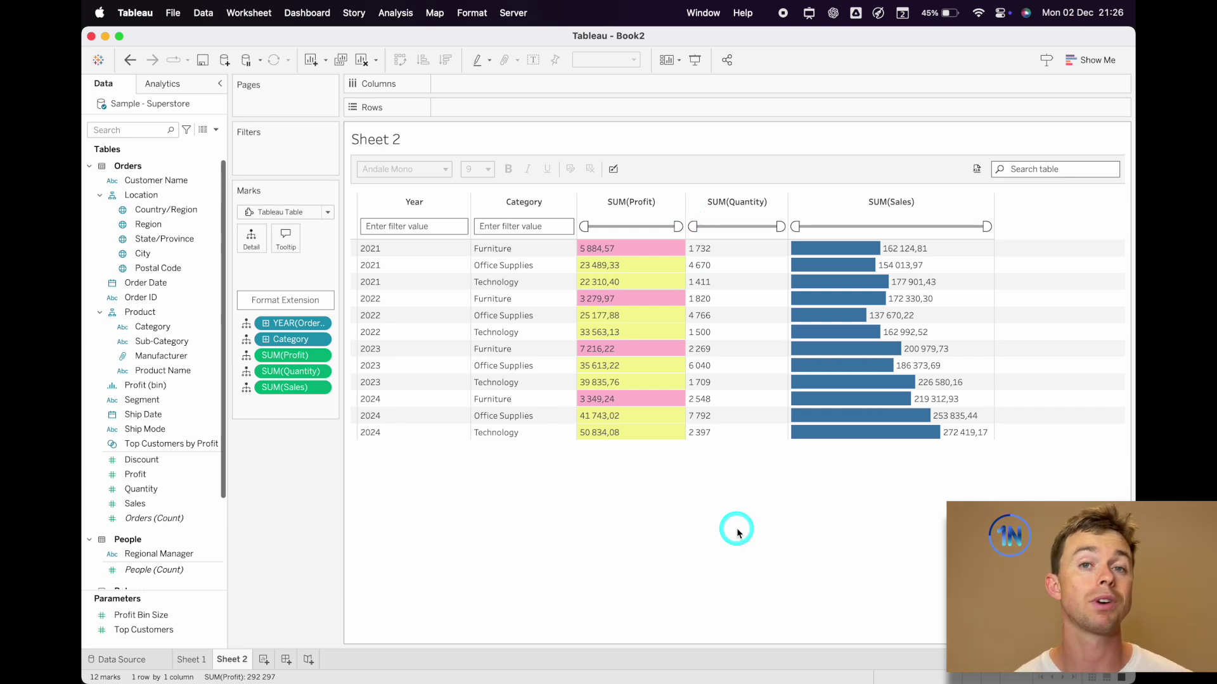